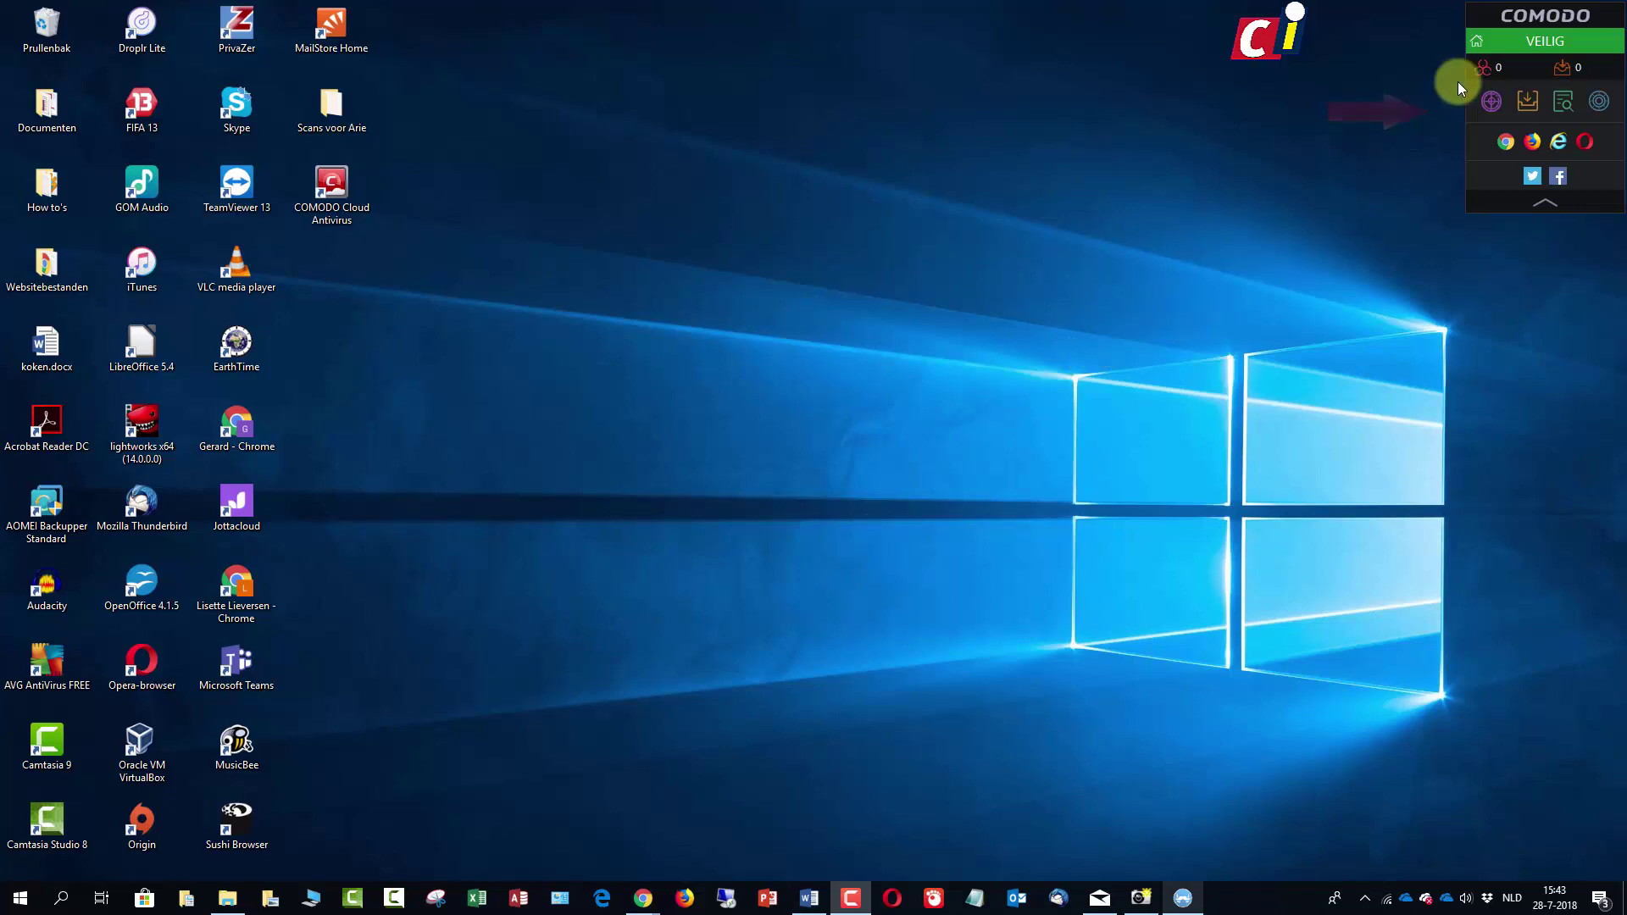
- Hide the COMODO desktop widget by turning off its Toon option
right_click(1528, 19)
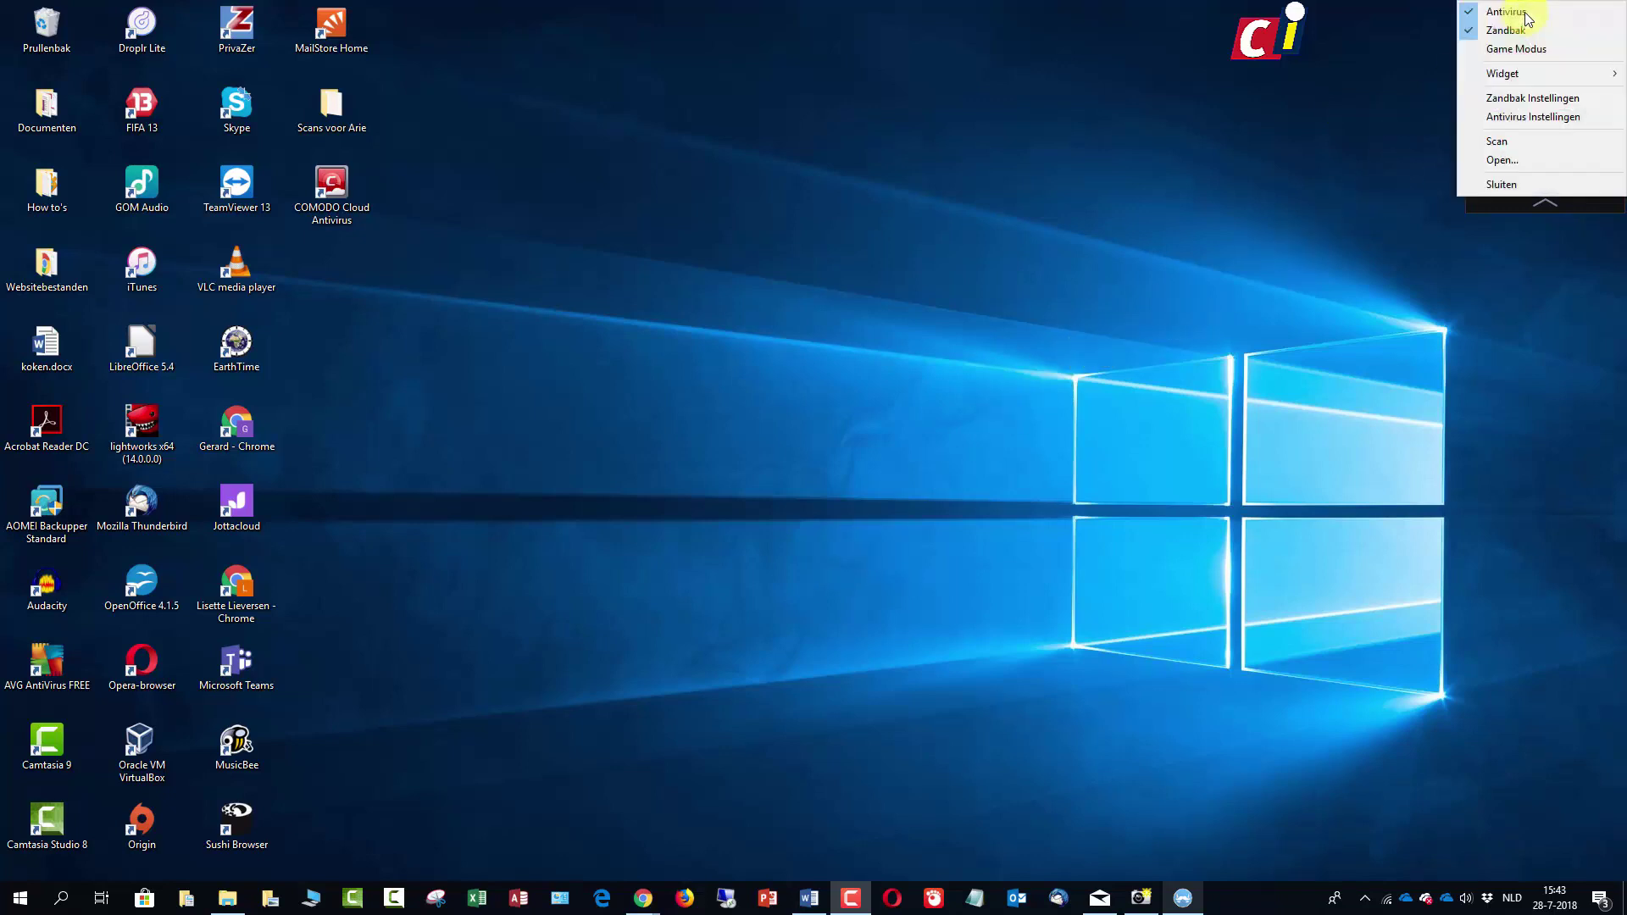
mouse_move(1512, 74)
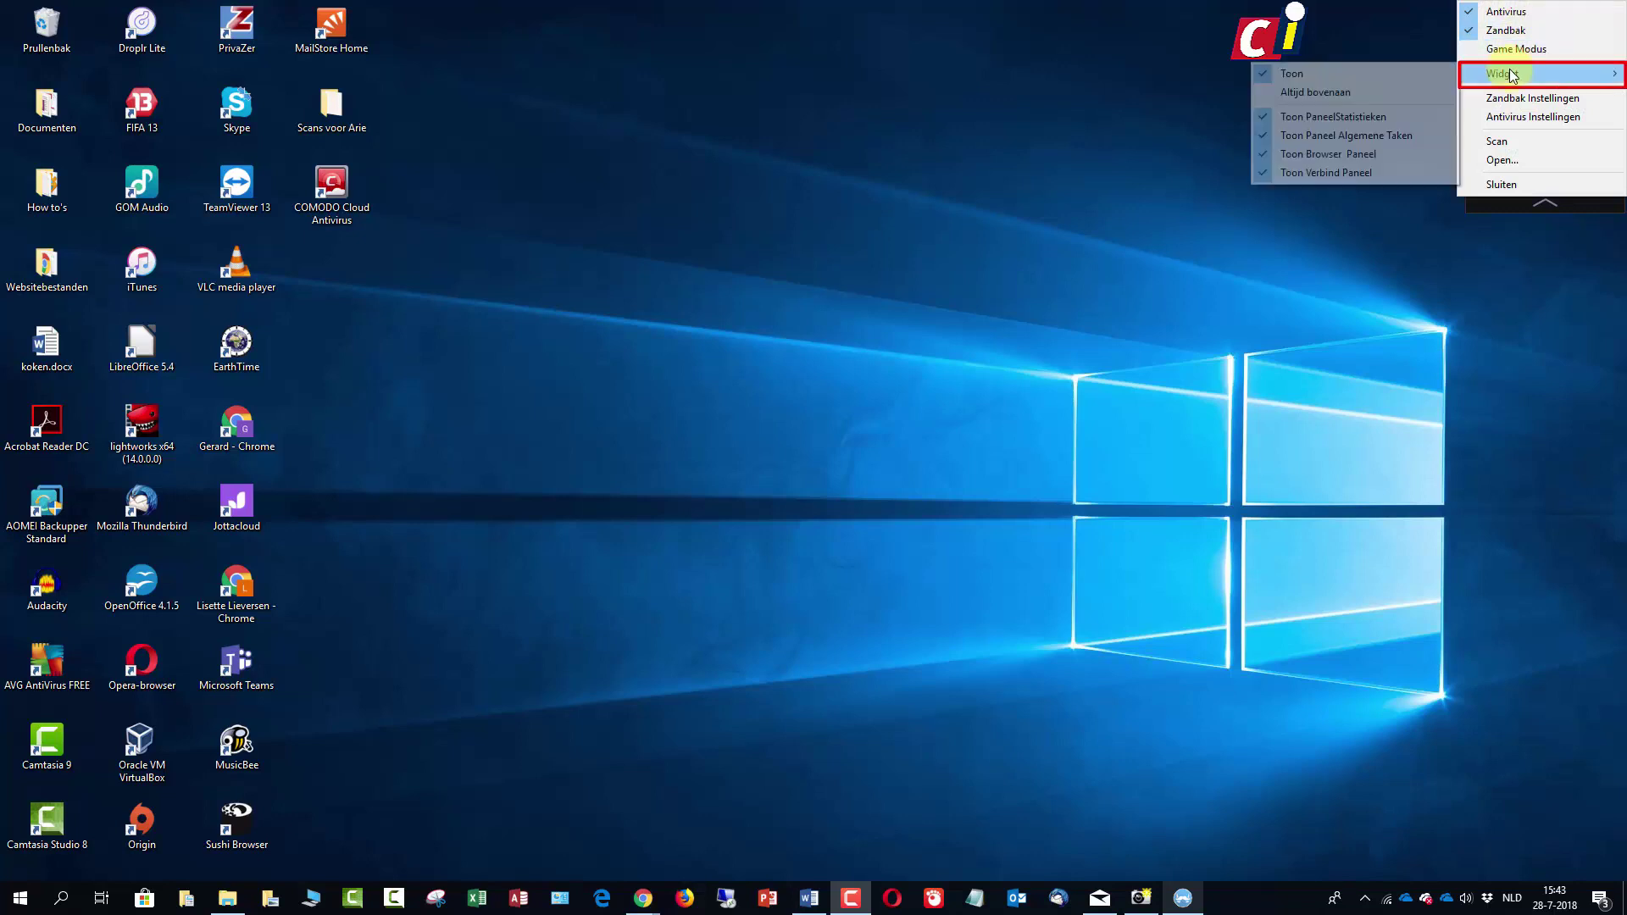
left_click(1396, 81)
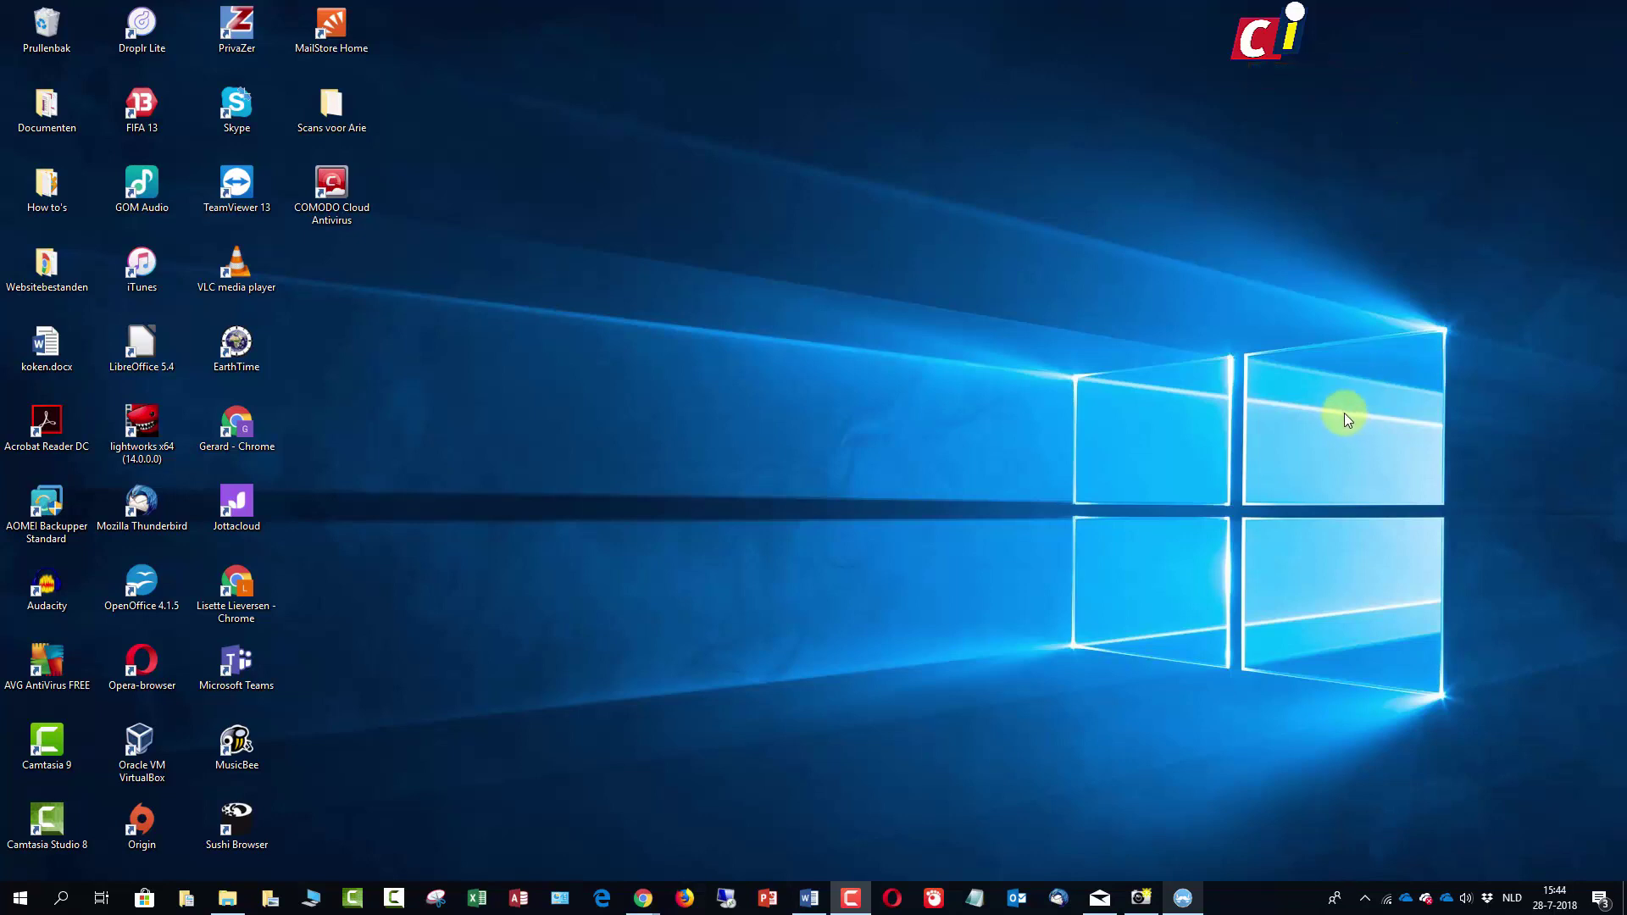
- Show the COMODO desktop widget again using the Toon option of the antivirus program in the system tray
left_click(1365, 898)
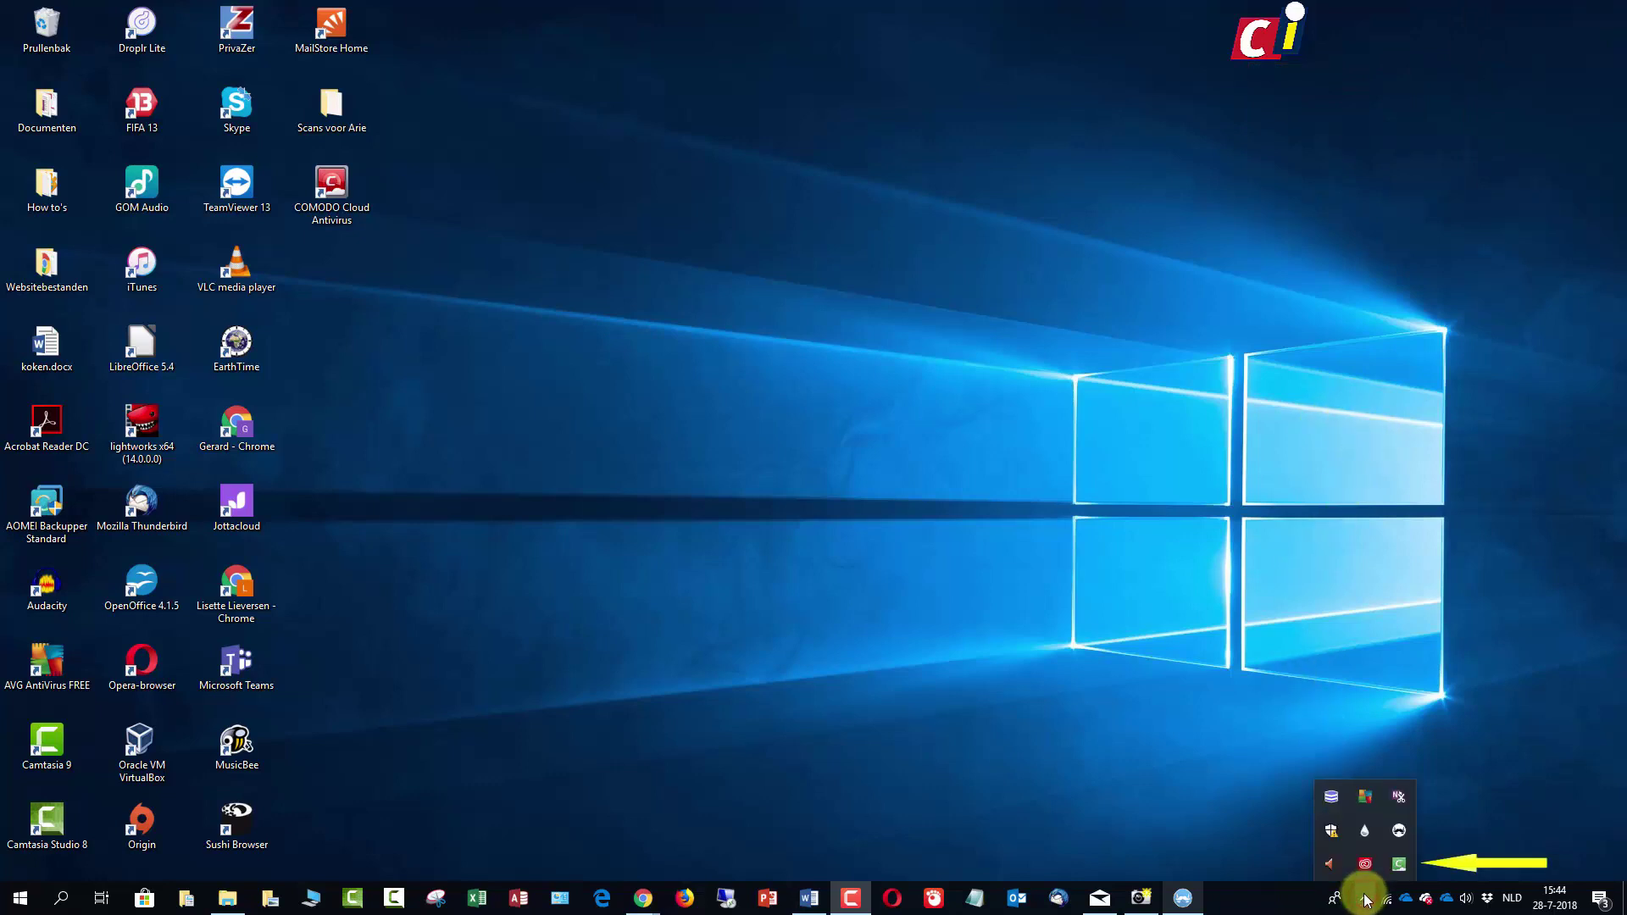
right_click(1399, 863)
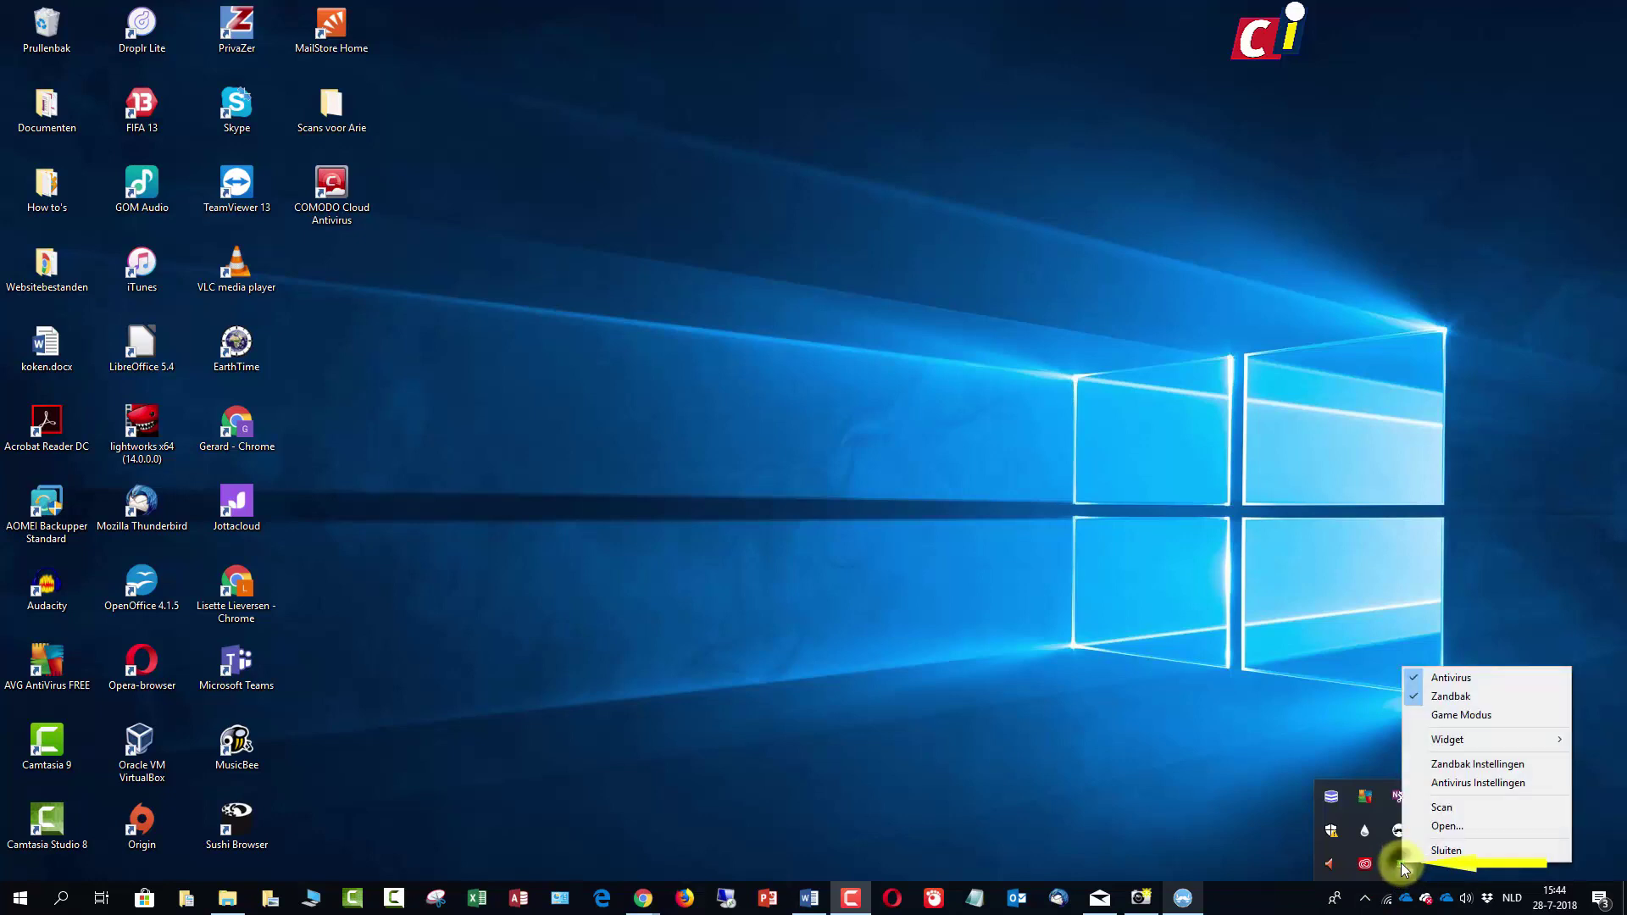
mouse_move(1454, 739)
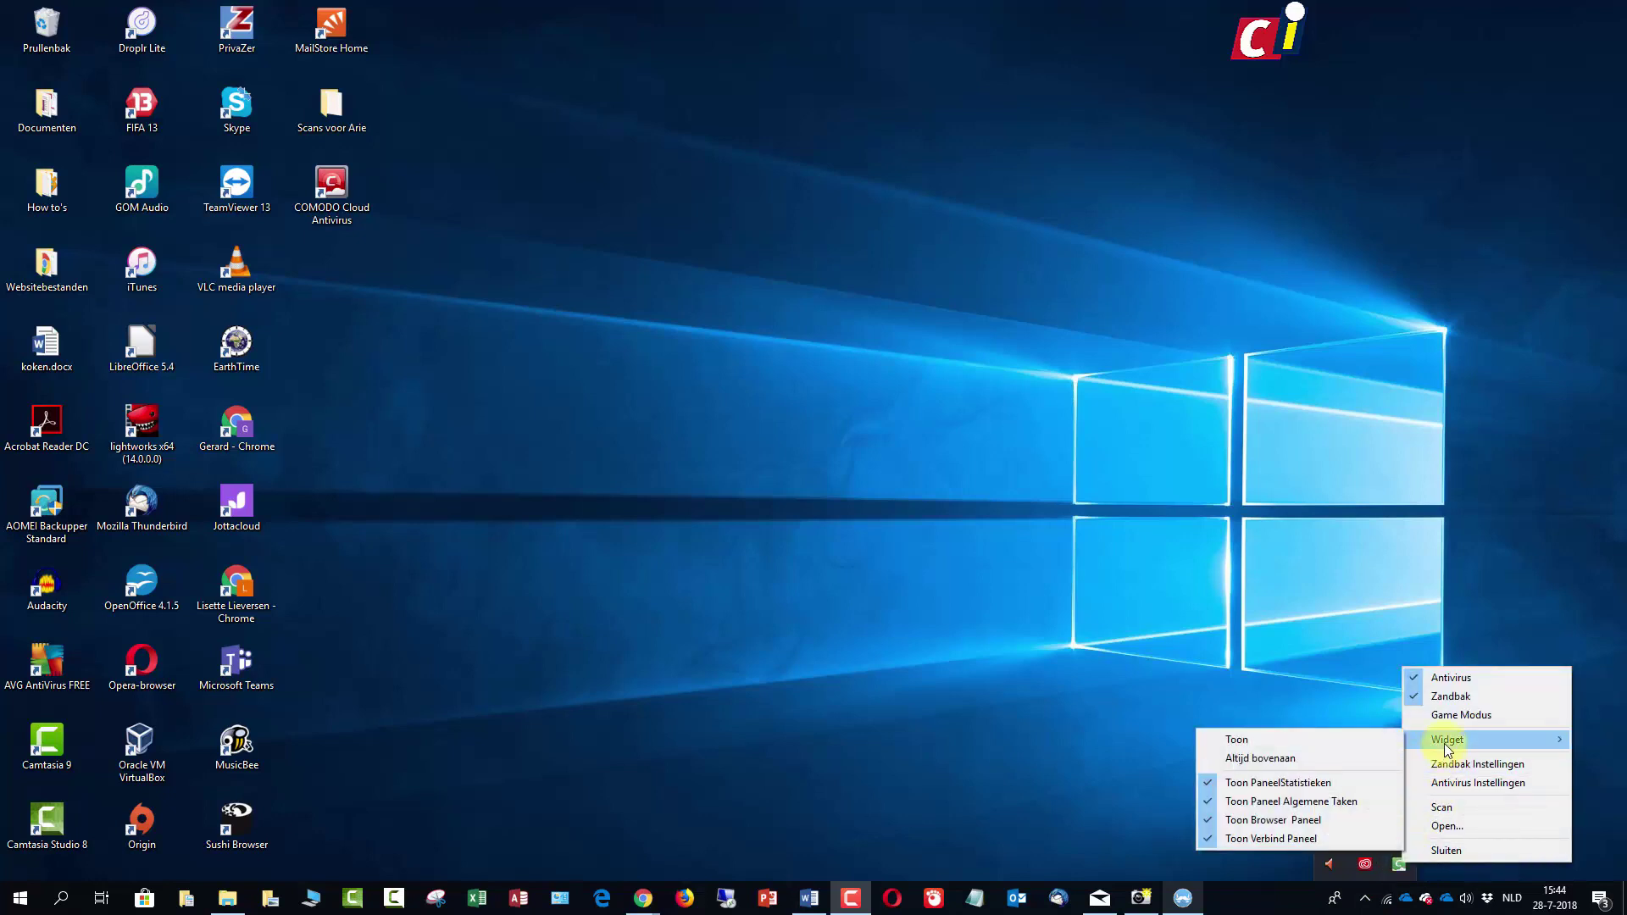
left_click(1351, 739)
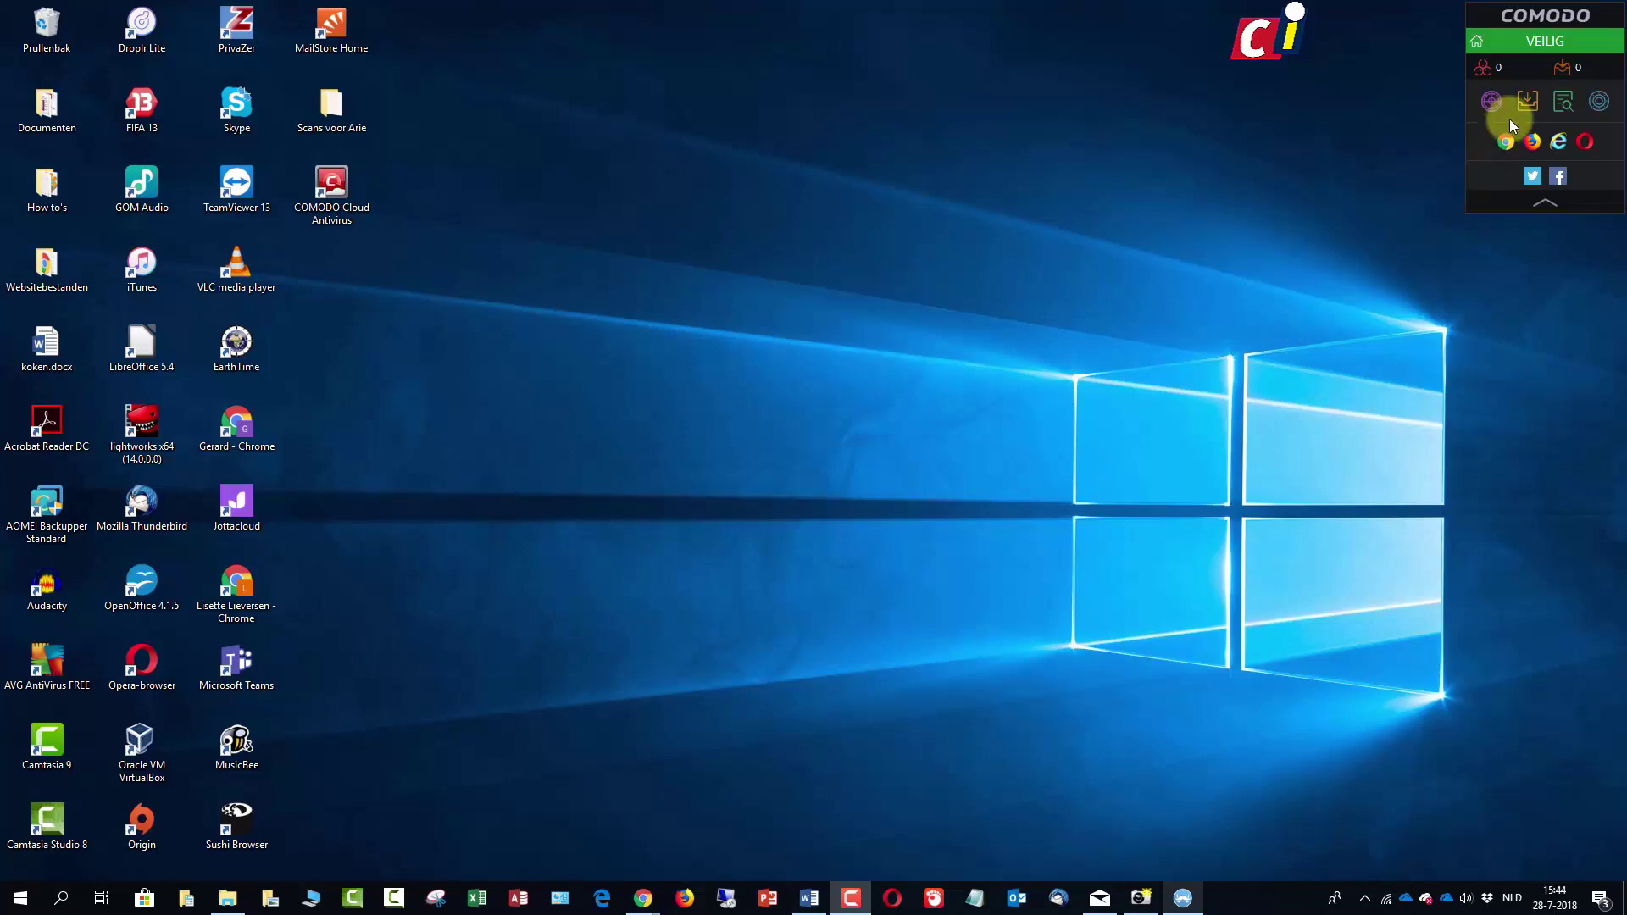
- Start MusicBee.exe from the MusicBee program folder as an application in the sandbox
left_click(1527, 103)
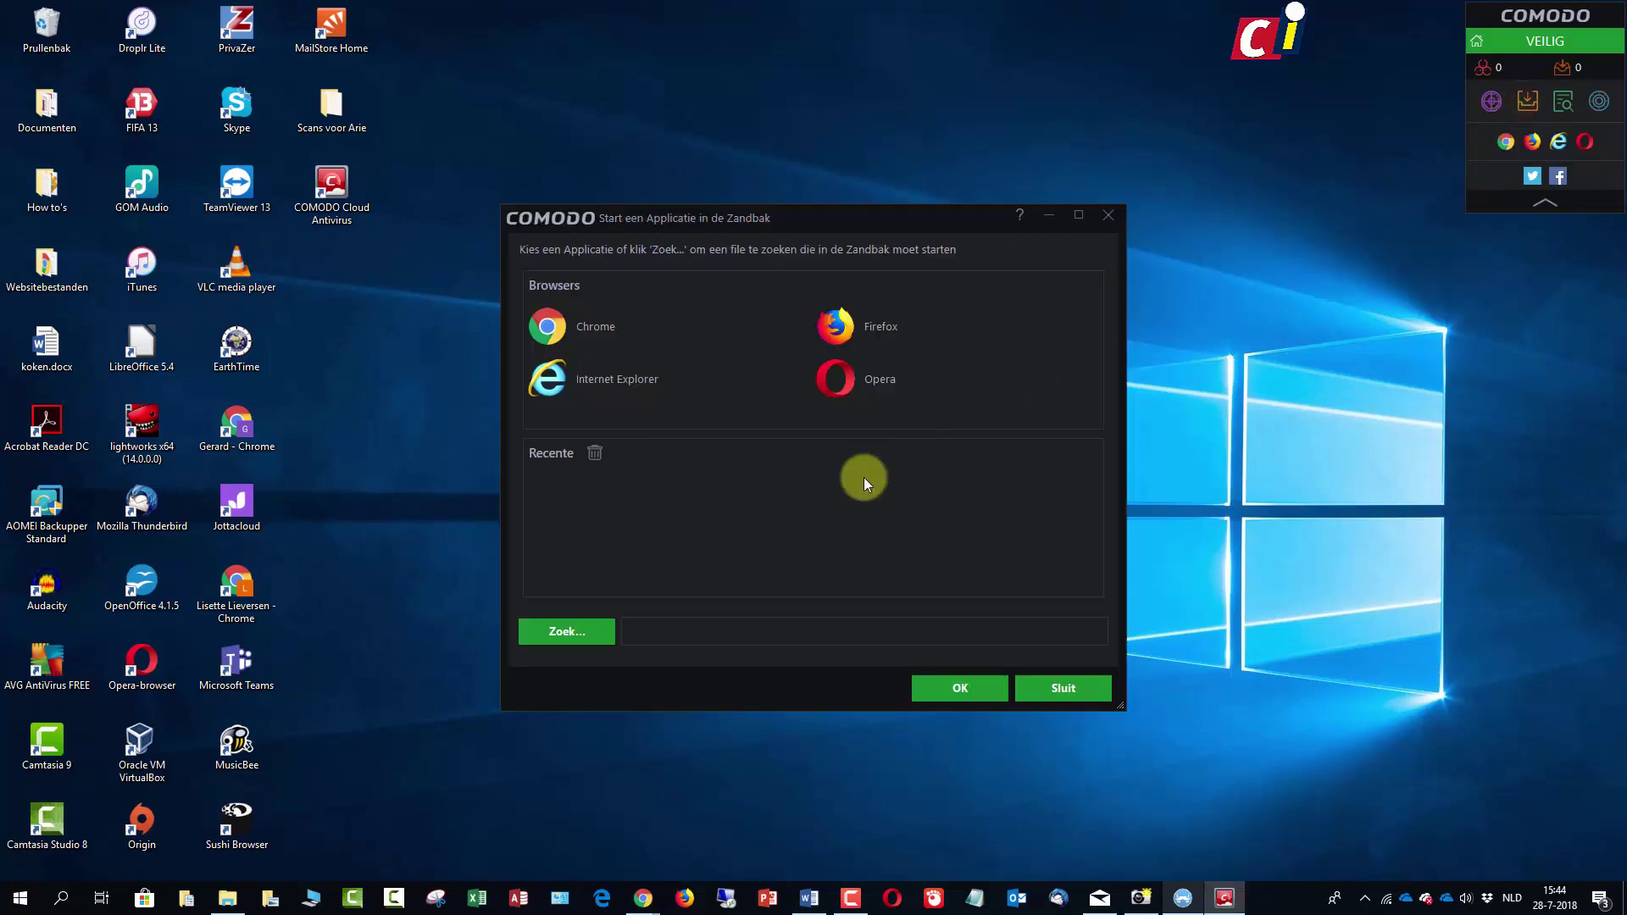
left_click(564, 631)
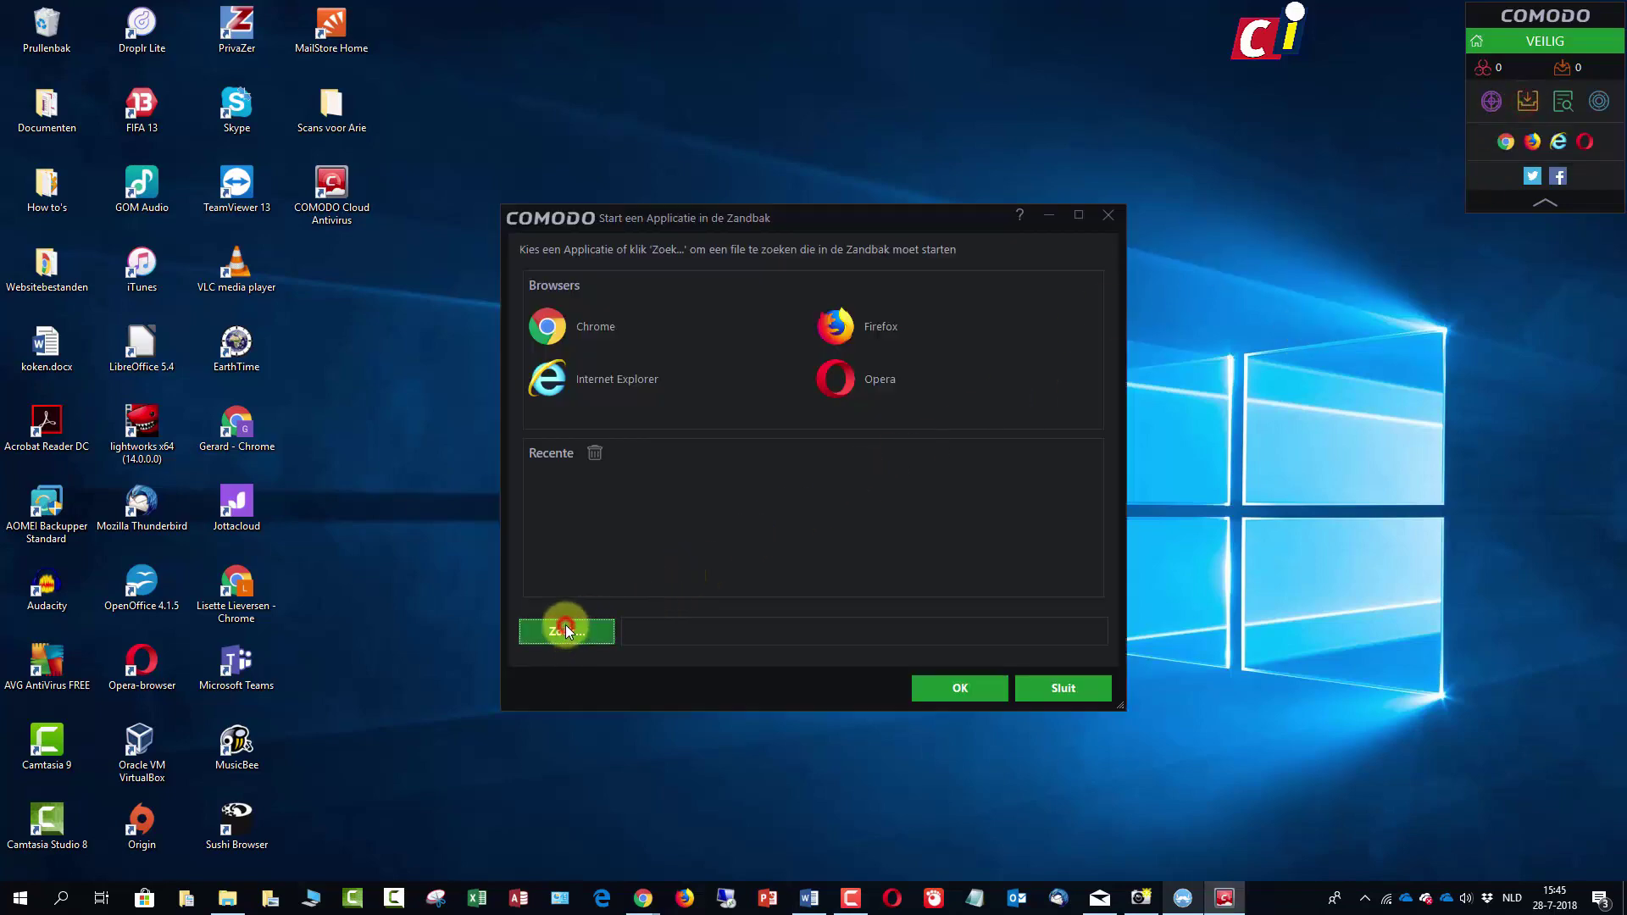
left_click(700, 472)
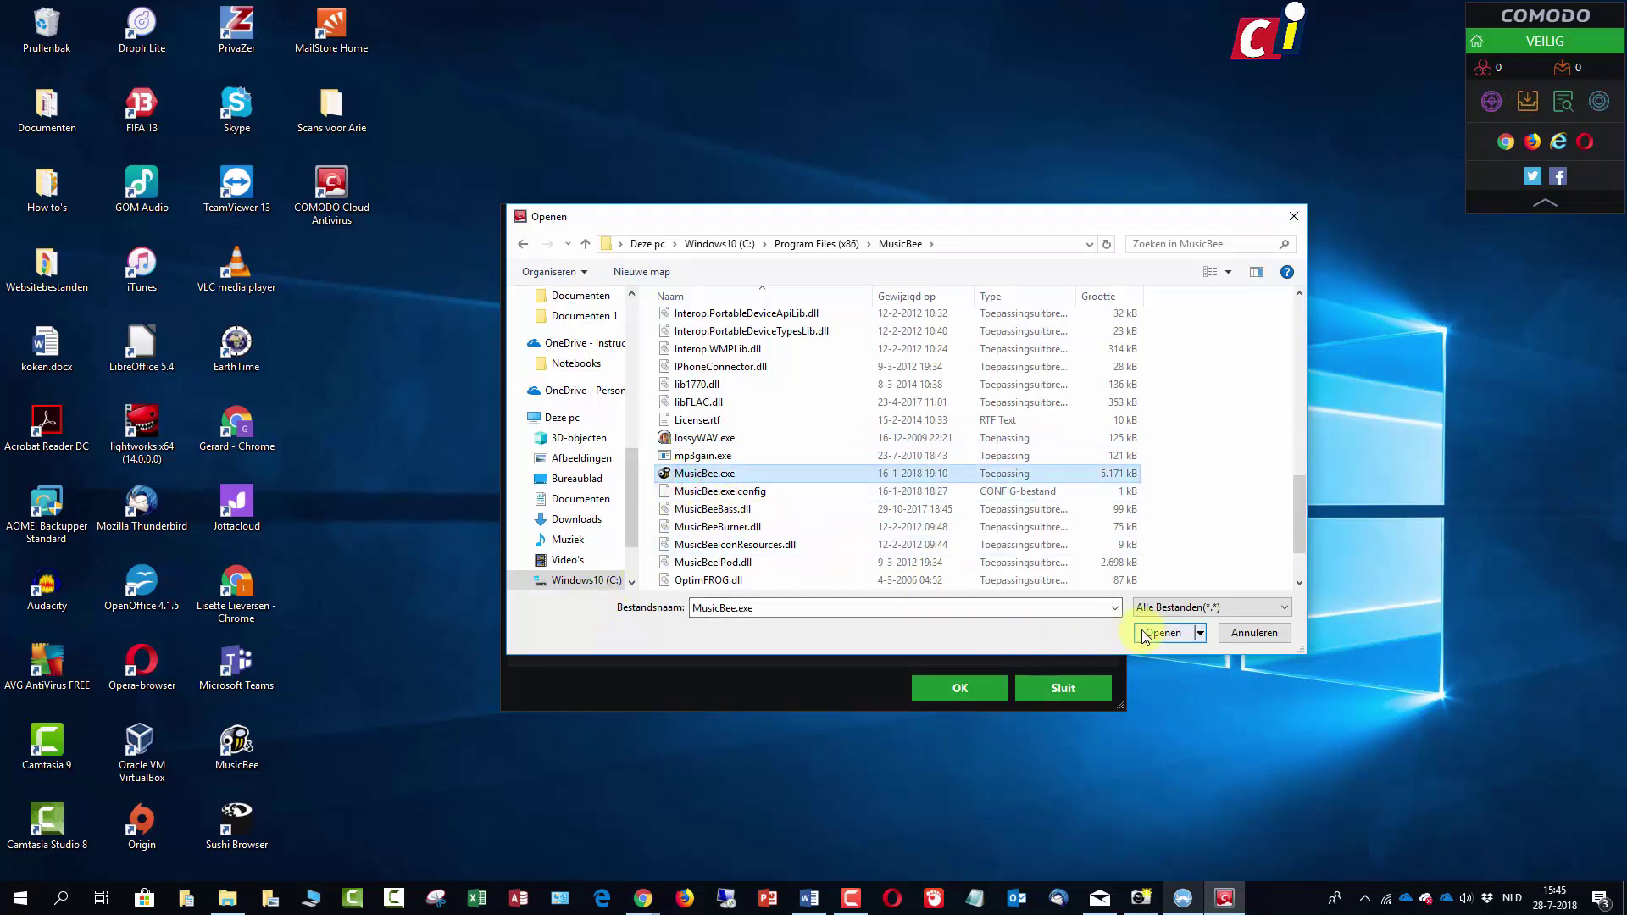
left_click(1163, 632)
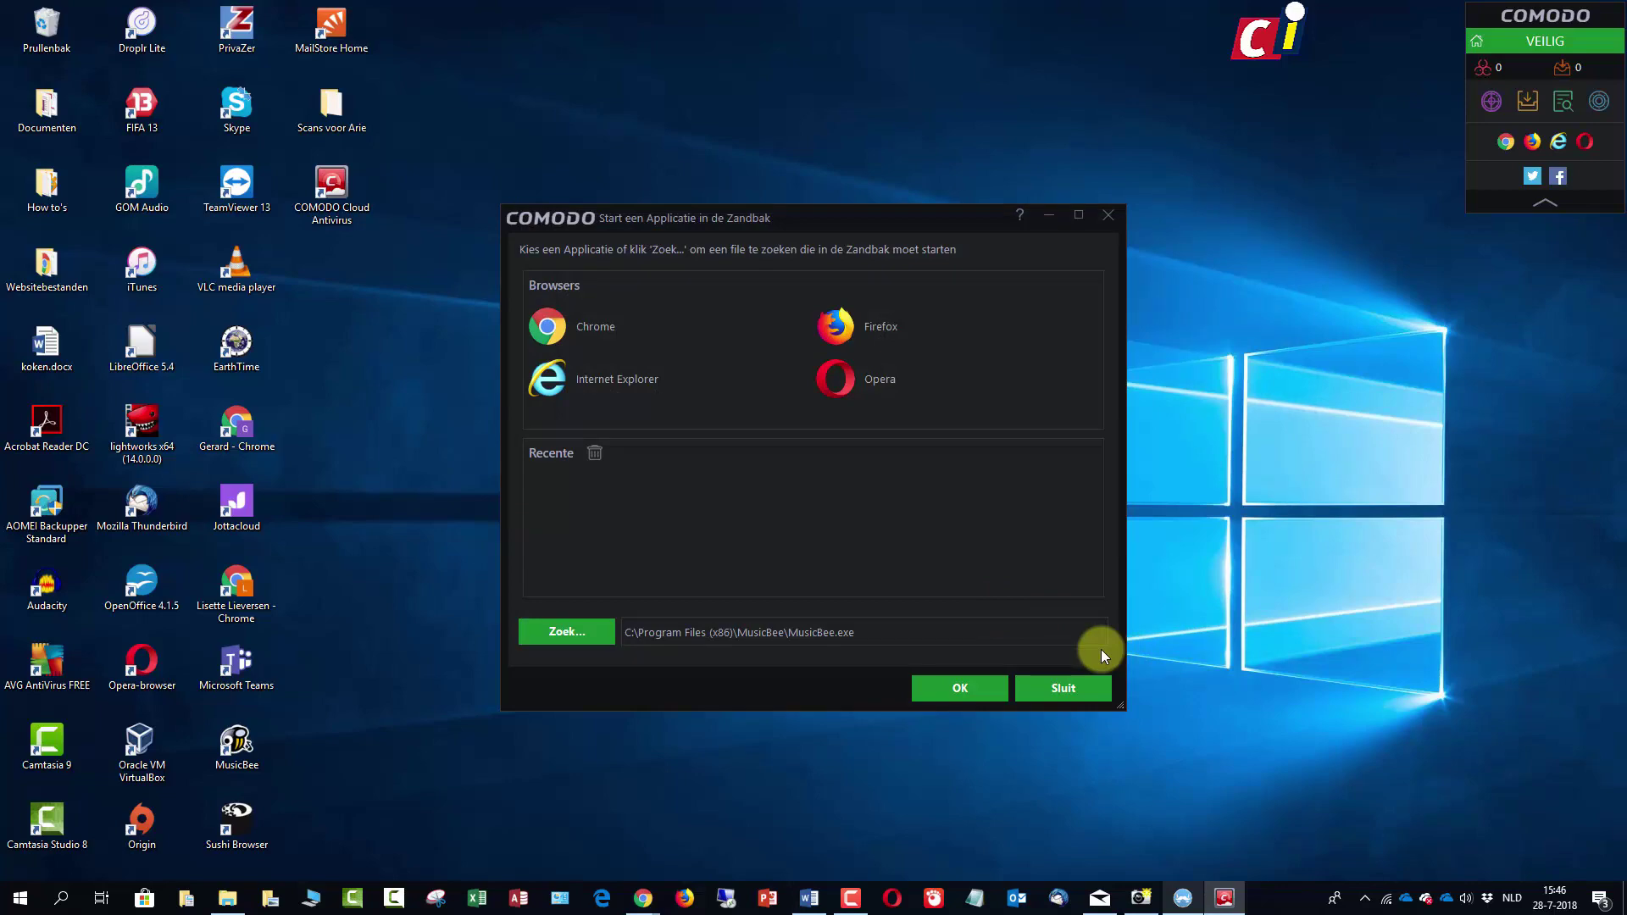
left_click(966, 685)
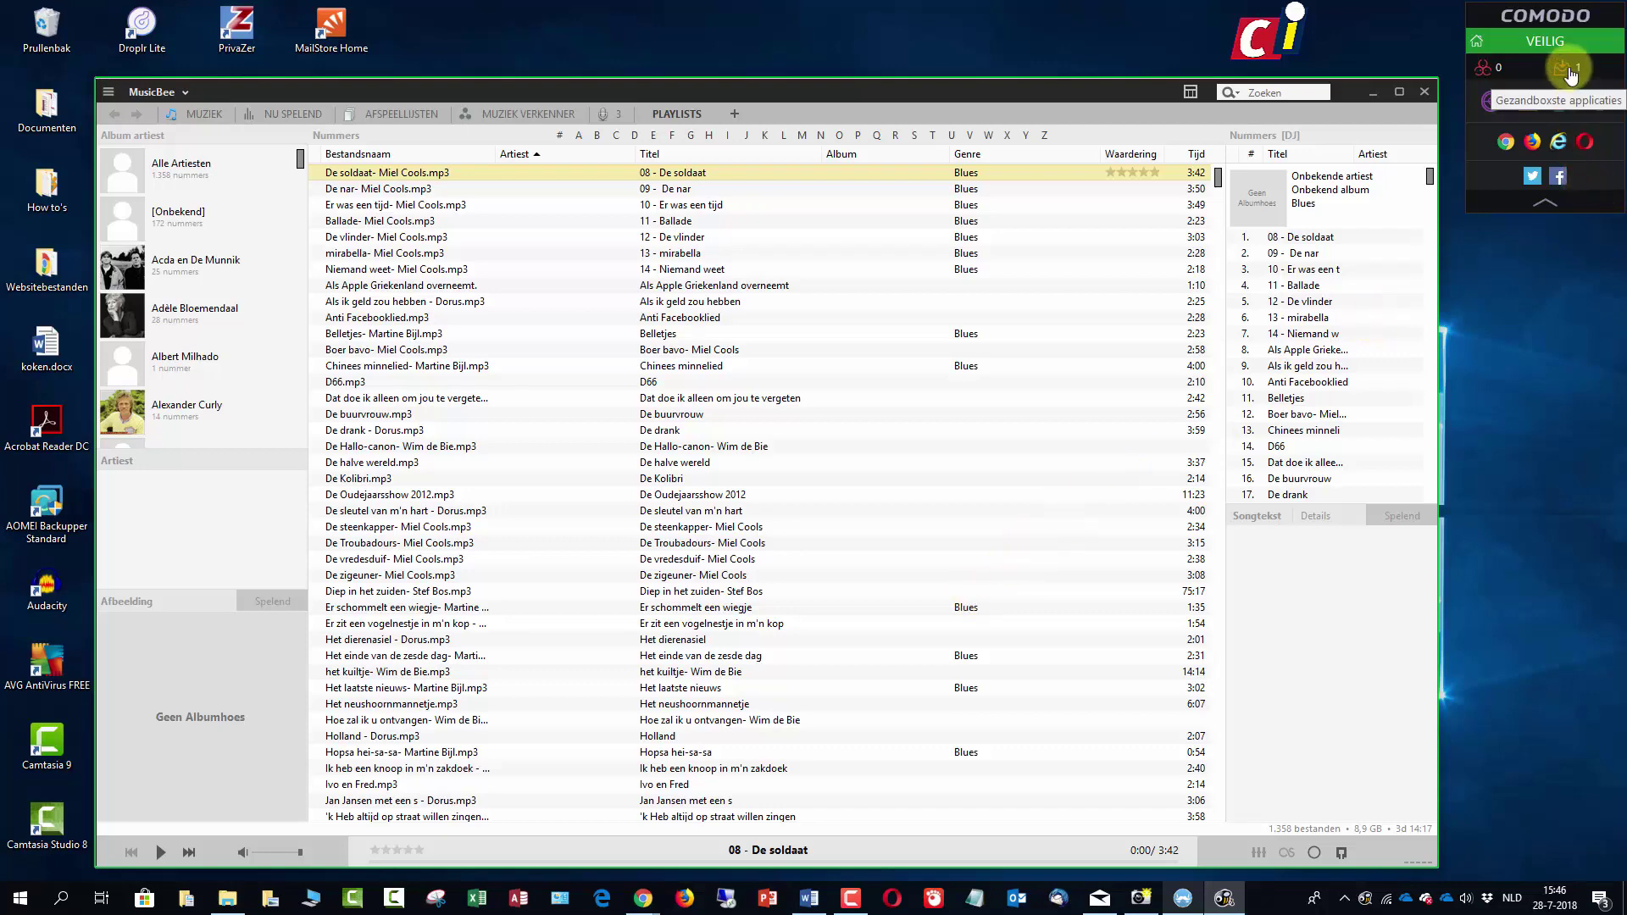
- Apply the action Zandbak niet to musicbee.exe in the list of sandboxed applications and acknowledge the notice
left_click(1569, 71)
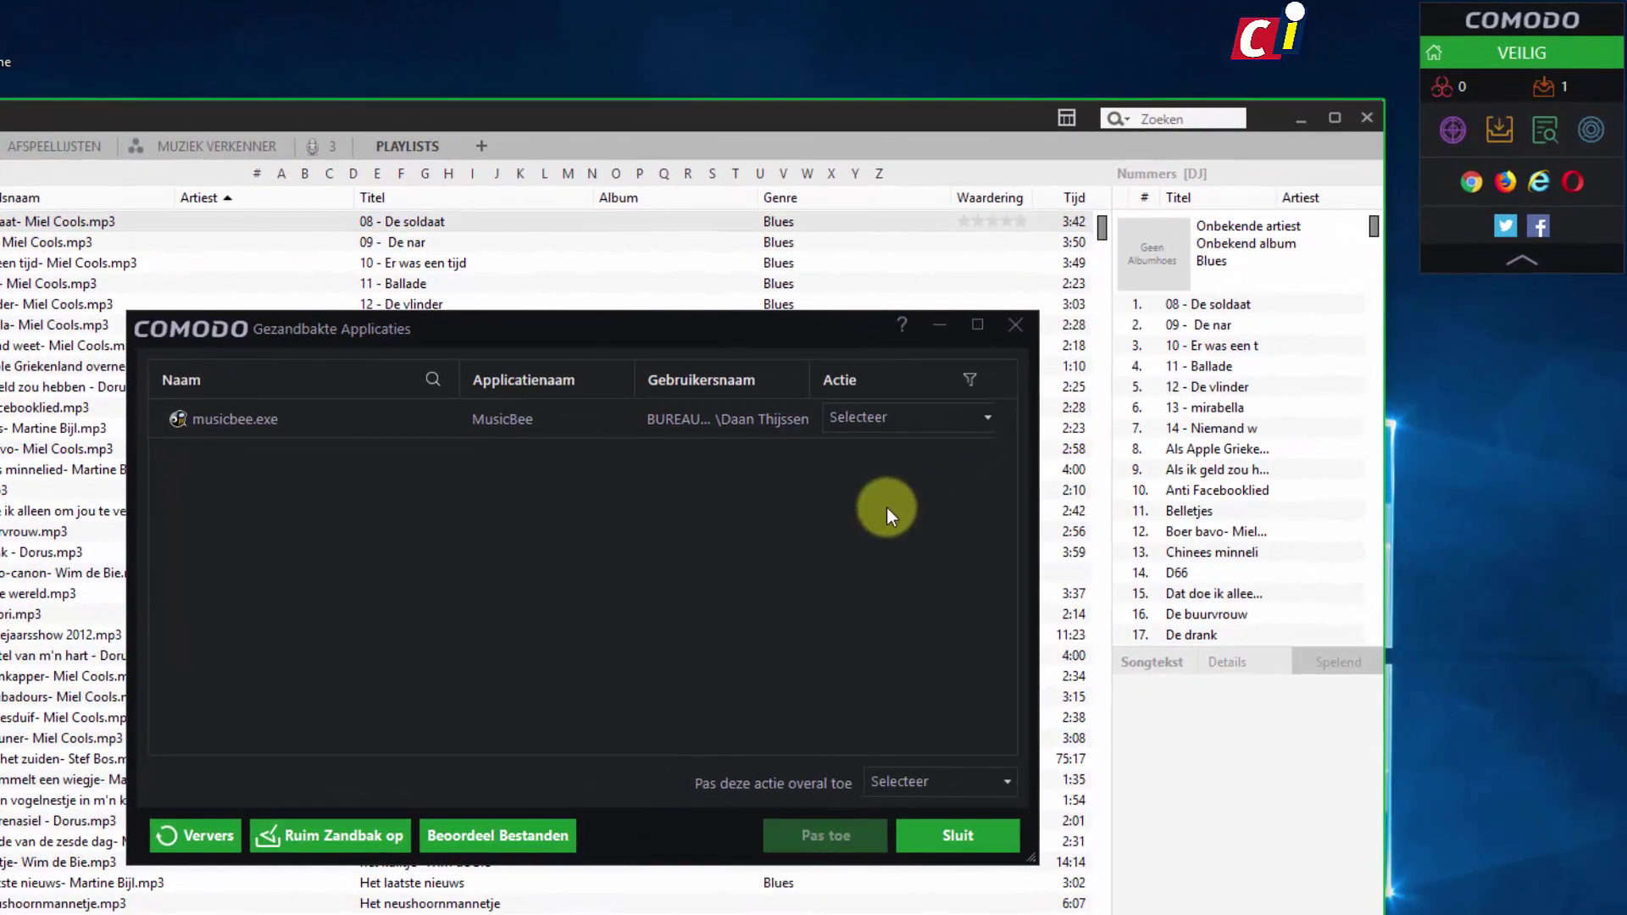
left_click(982, 420)
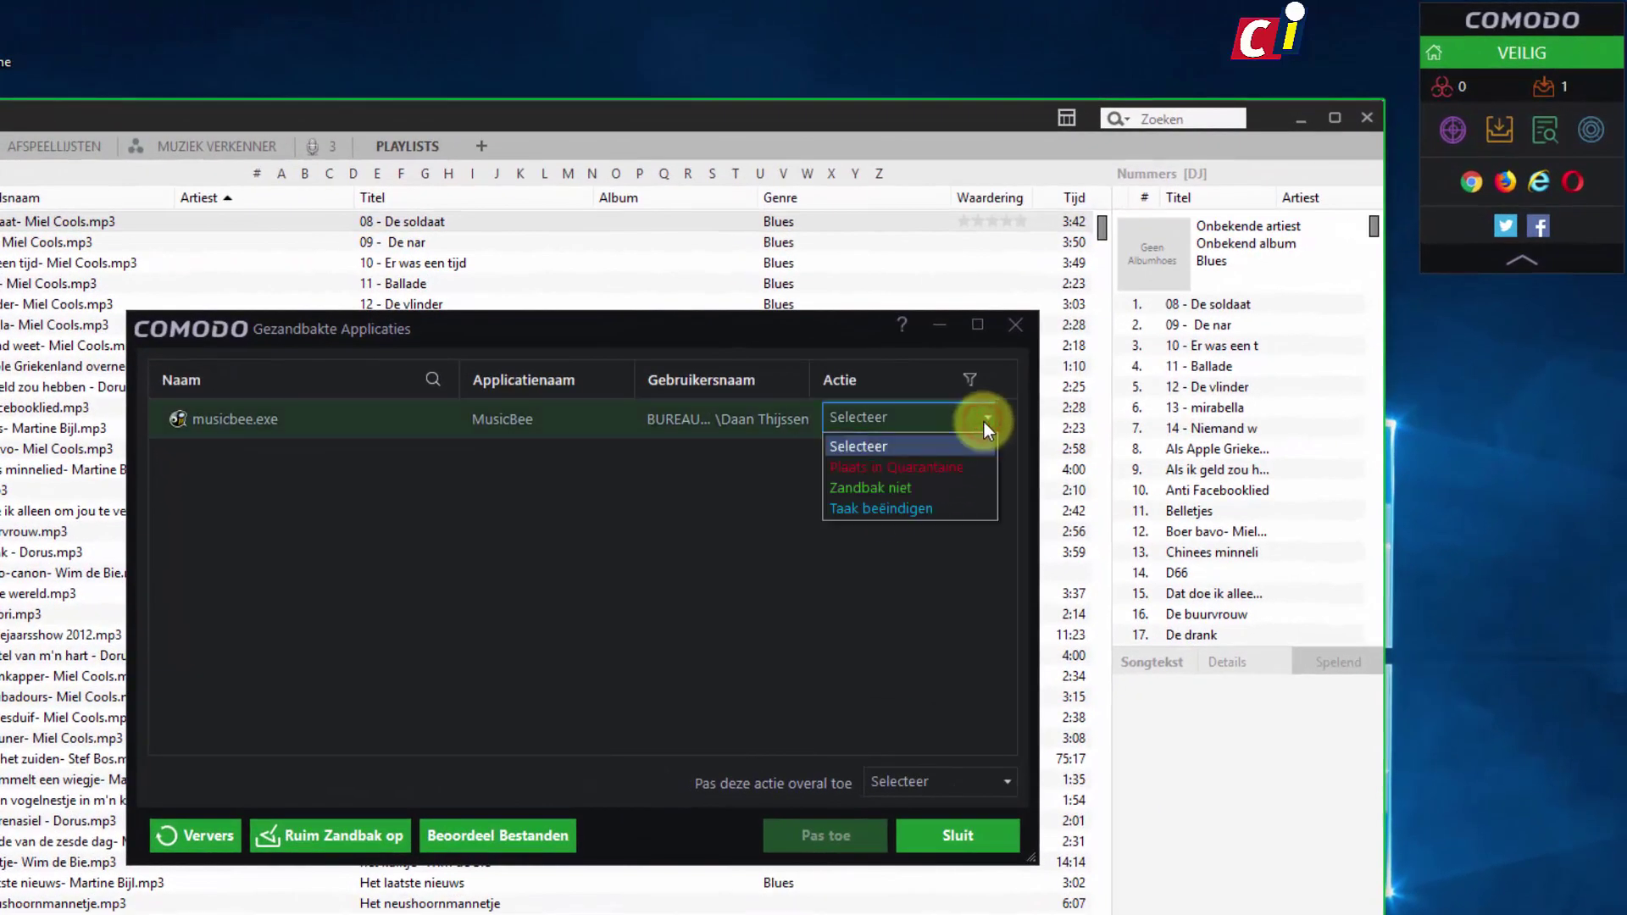
left_click(906, 487)
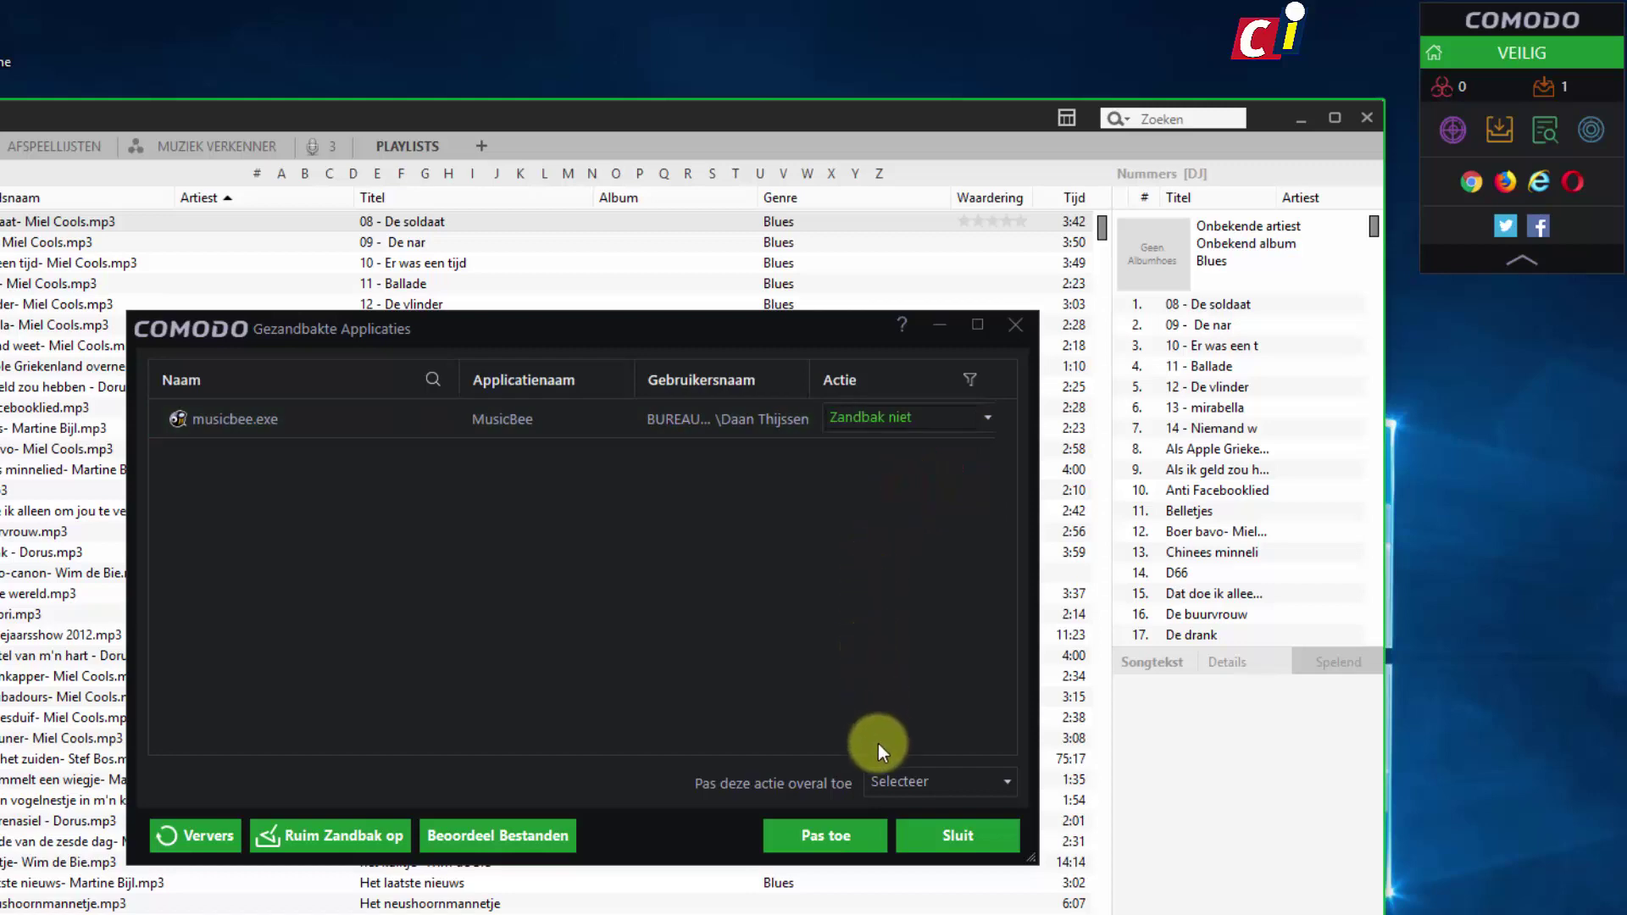
left_click(844, 837)
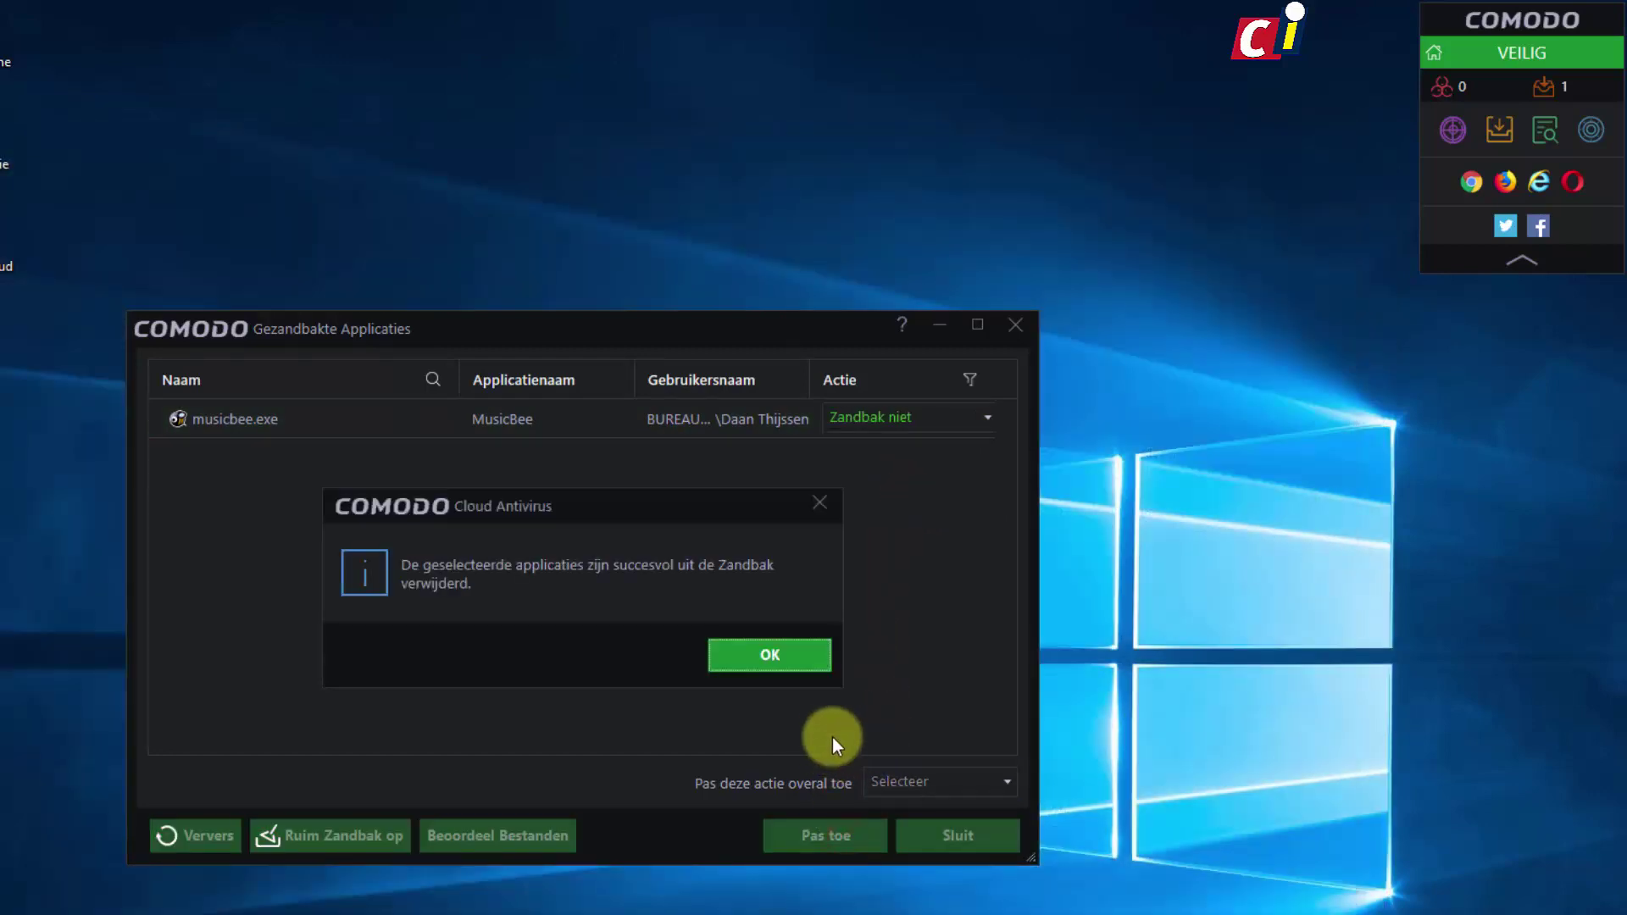
left_click(794, 659)
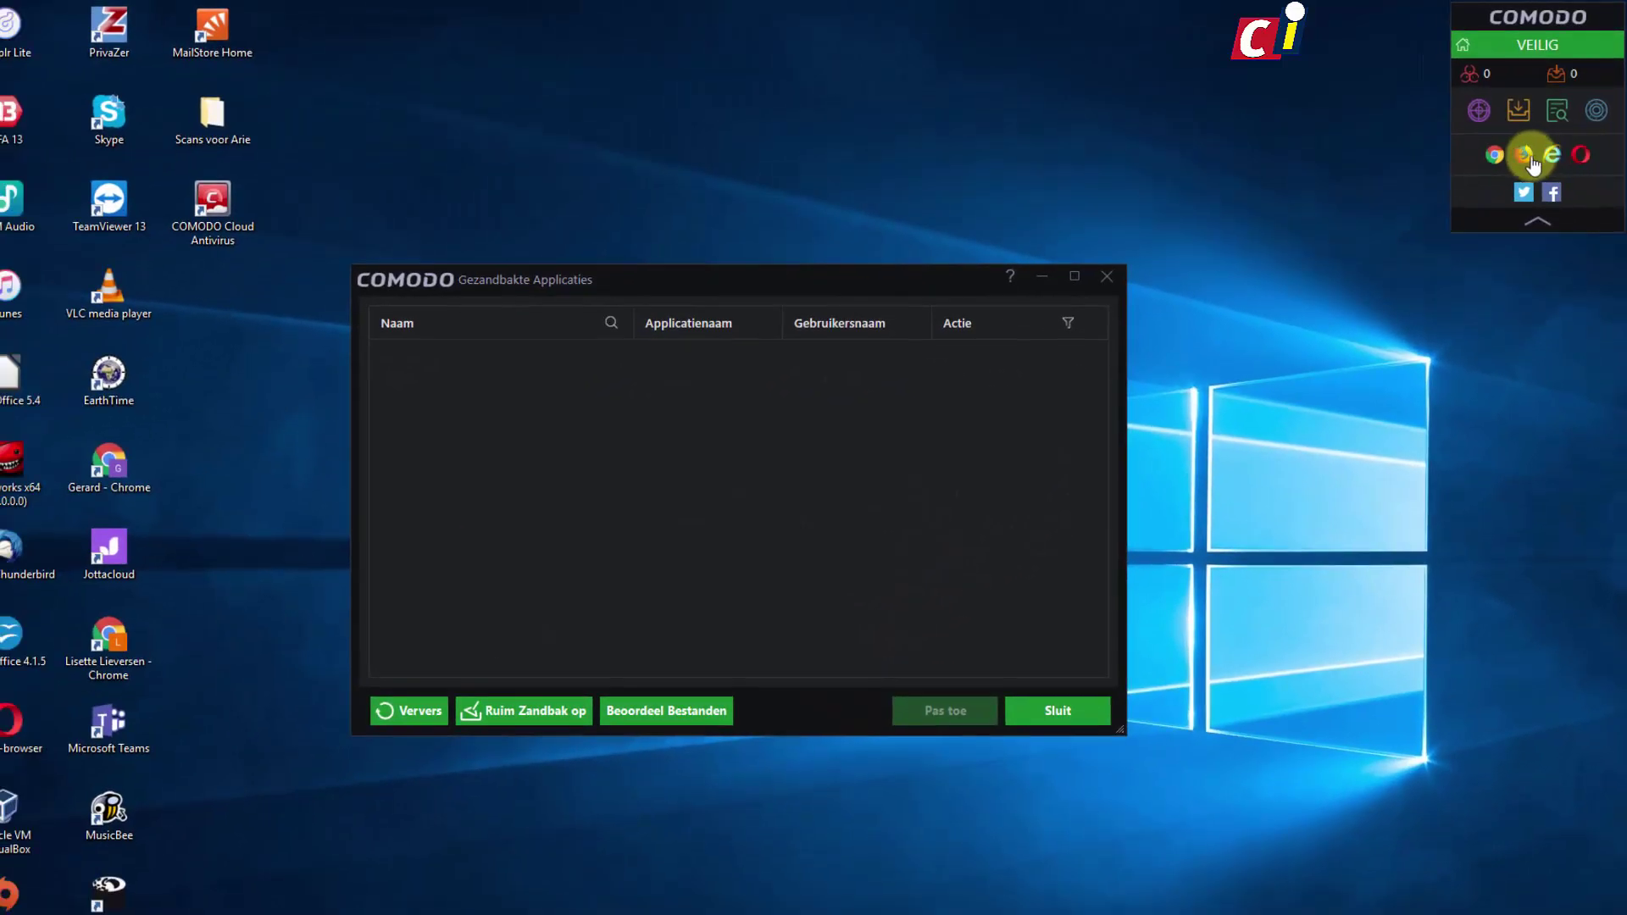
- Launch Firefox in the sandbox from the widget, and close both the browser and the sandboxed applications window
left_click(1530, 161)
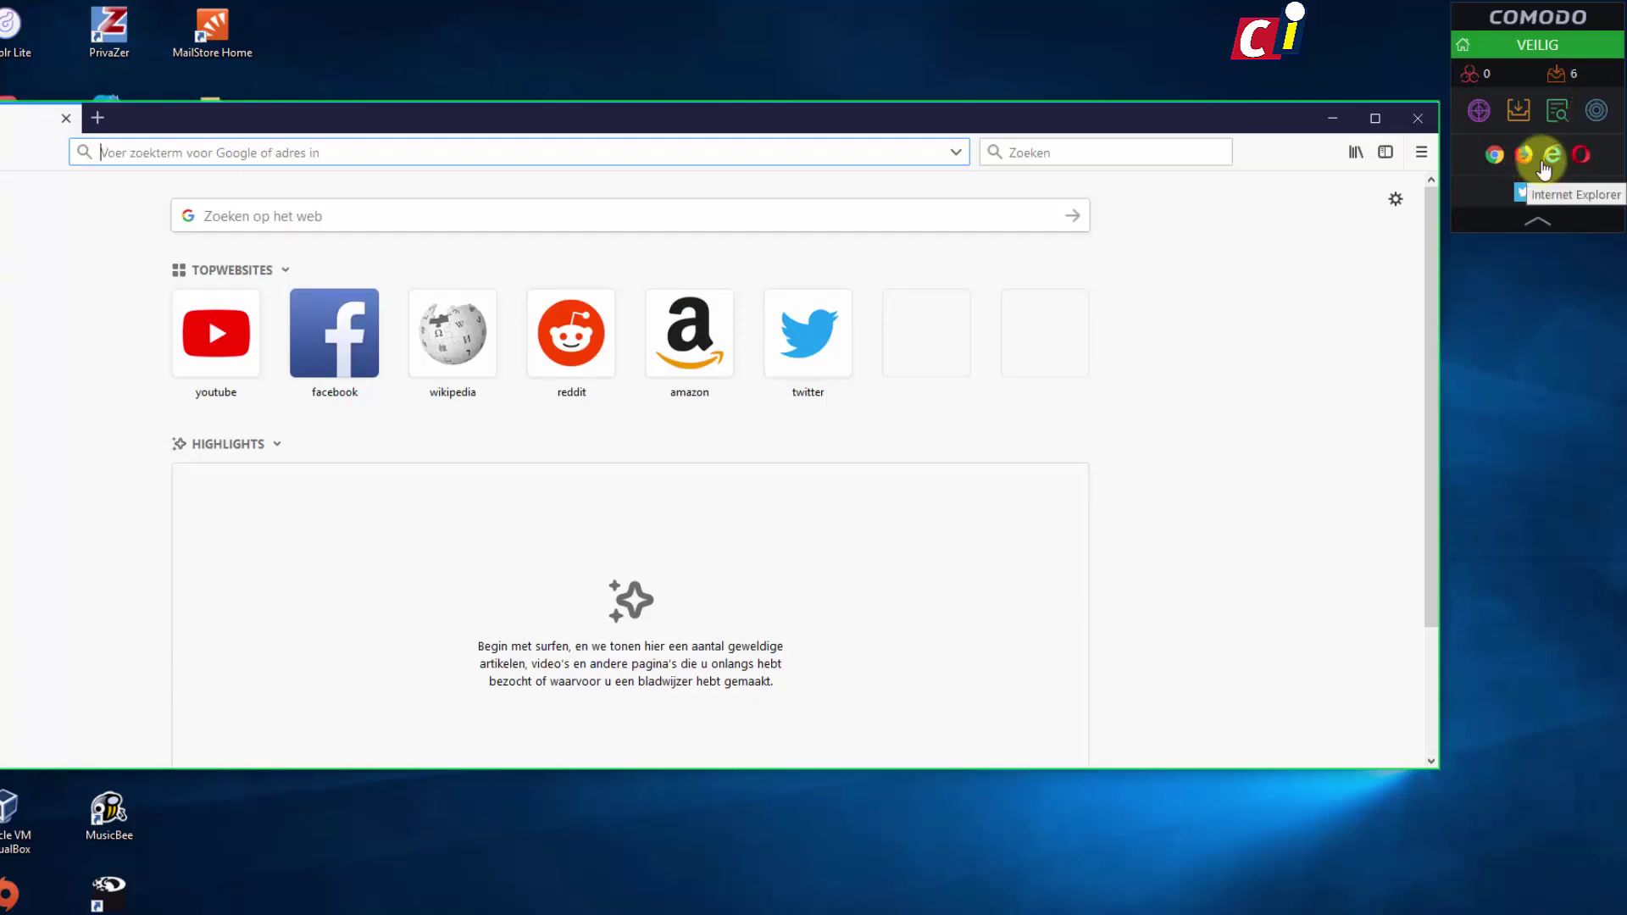
left_click(1417, 118)
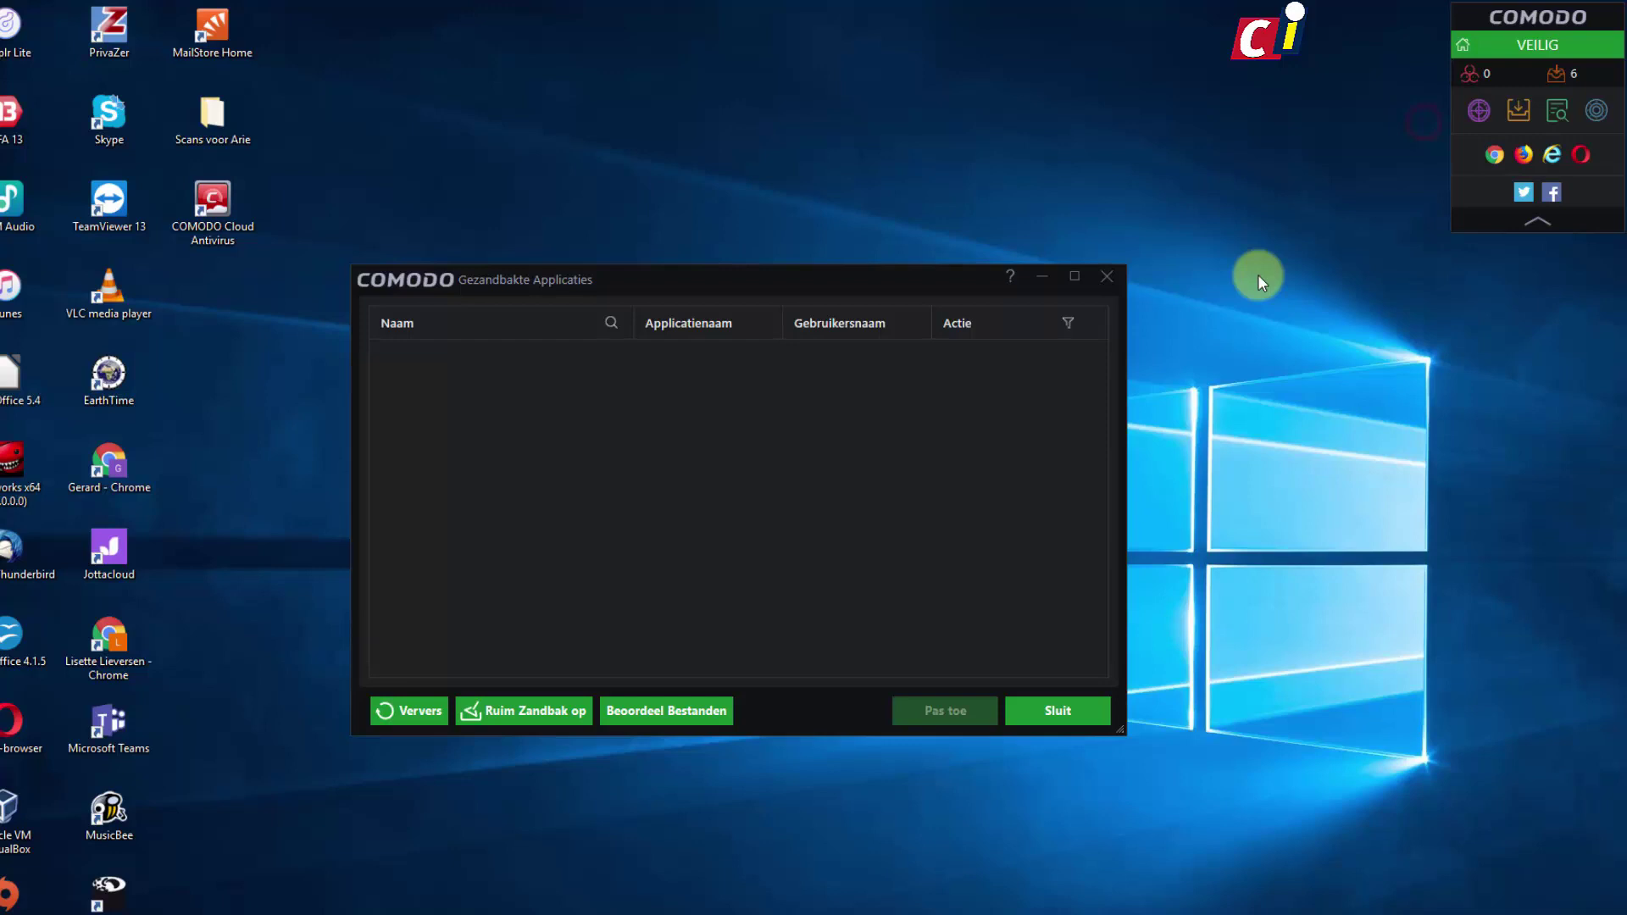
left_click(1107, 276)
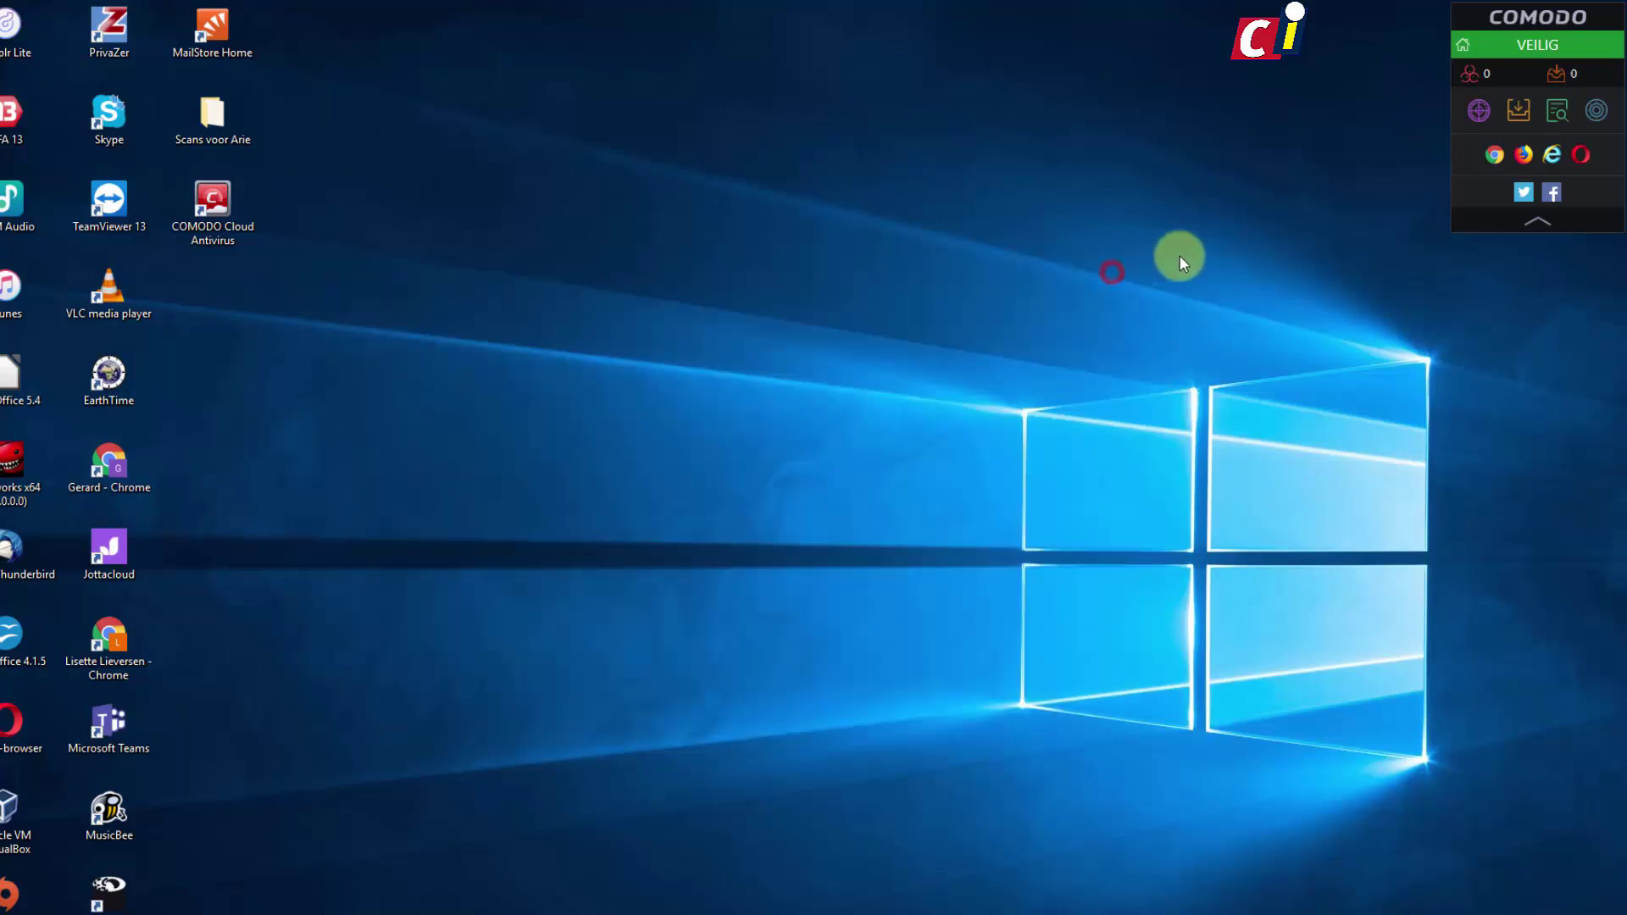
- View the log overview of security events from the widget and close it
left_click(1551, 201)
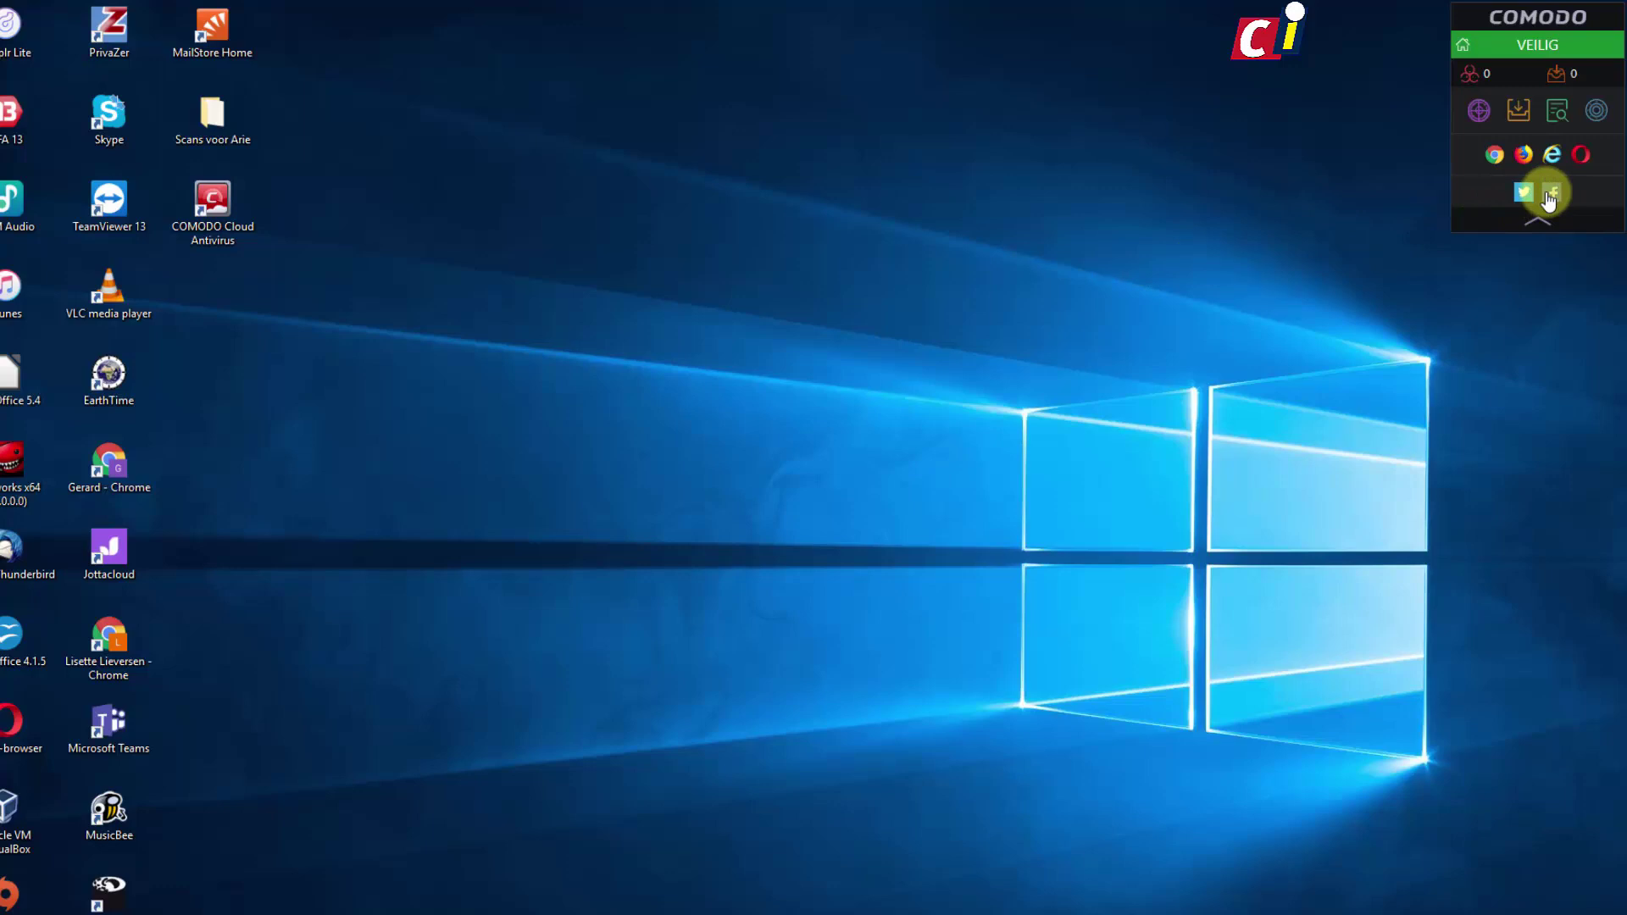
left_click(1557, 110)
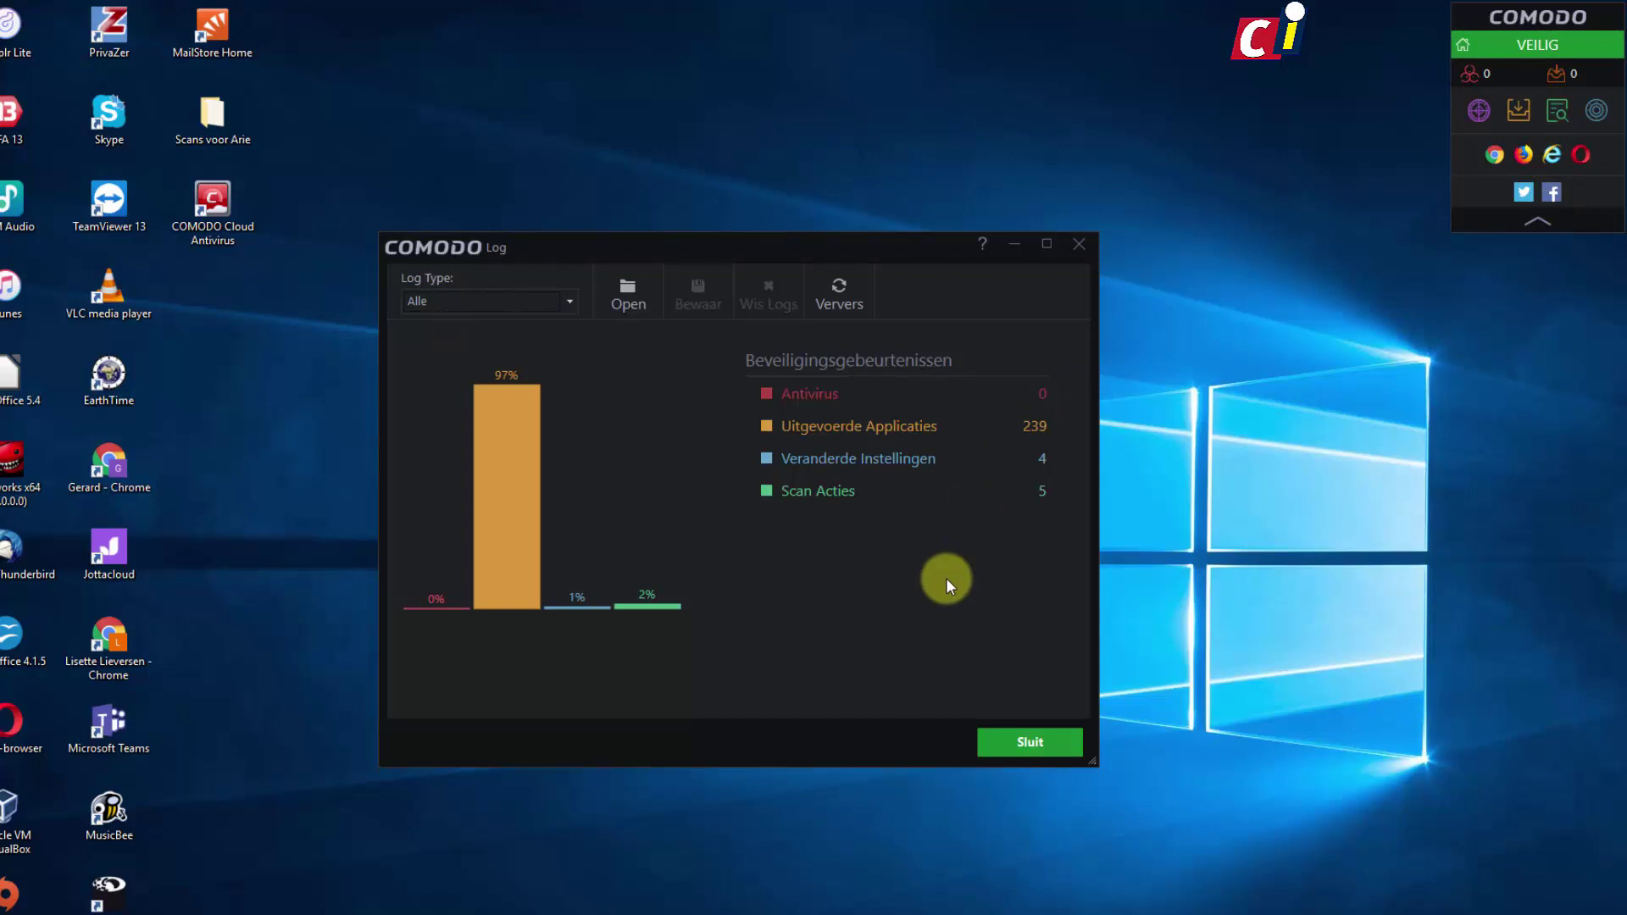
left_click(1029, 732)
- Apply Herstel en Vertrouw to the quarantined dvdflick.exe and close the quarantine window
left_click(1596, 110)
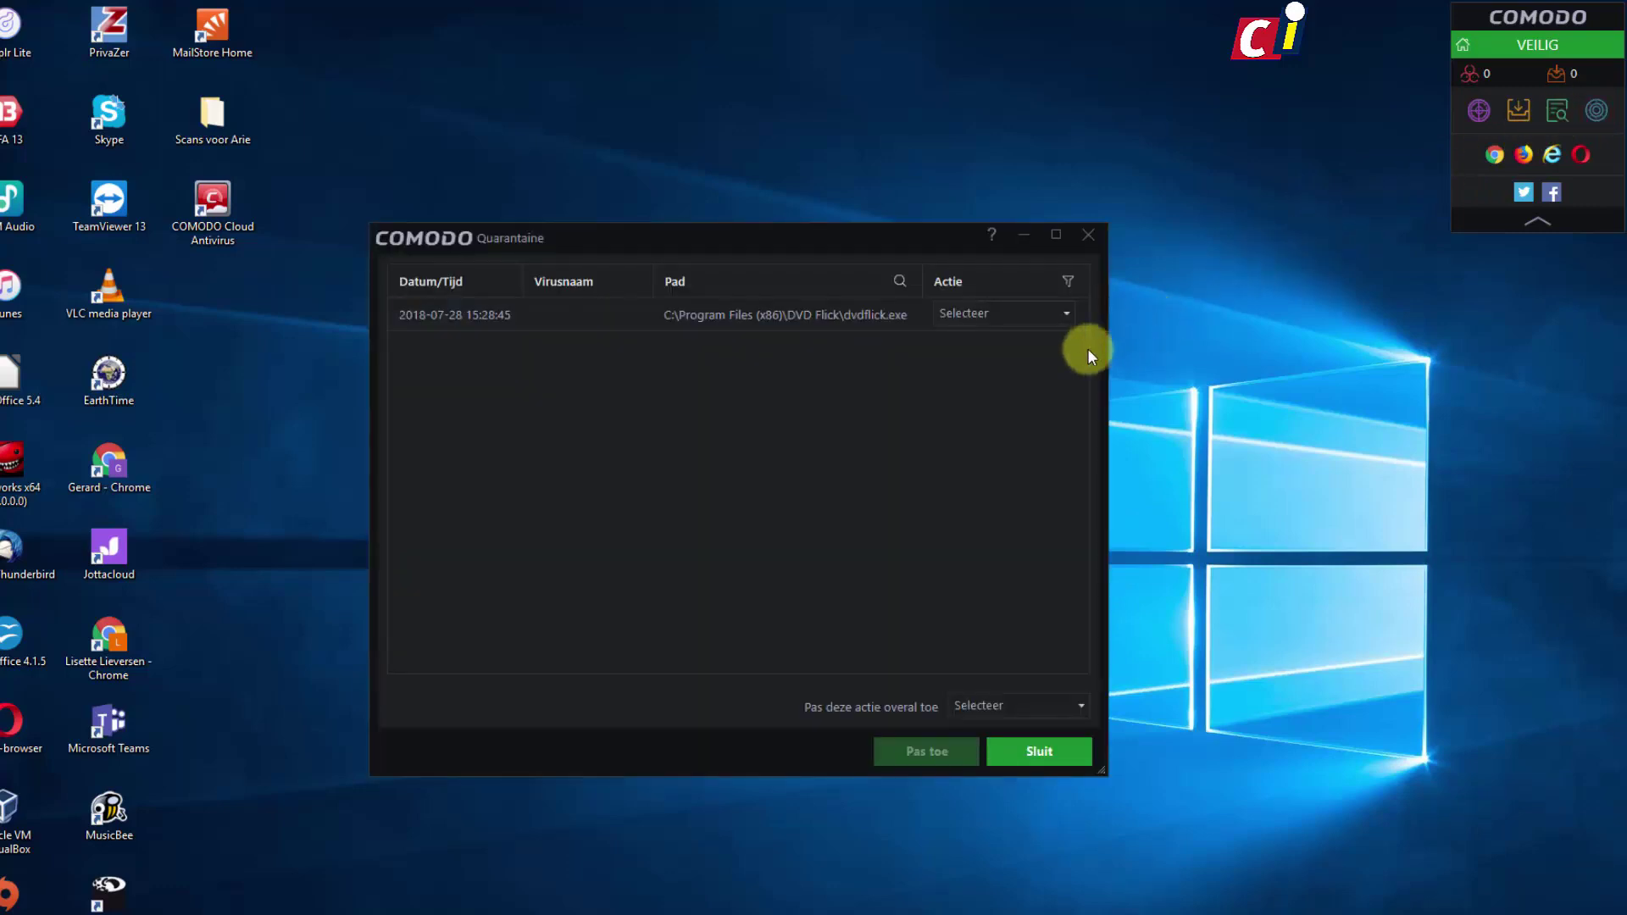
left_click(1065, 314)
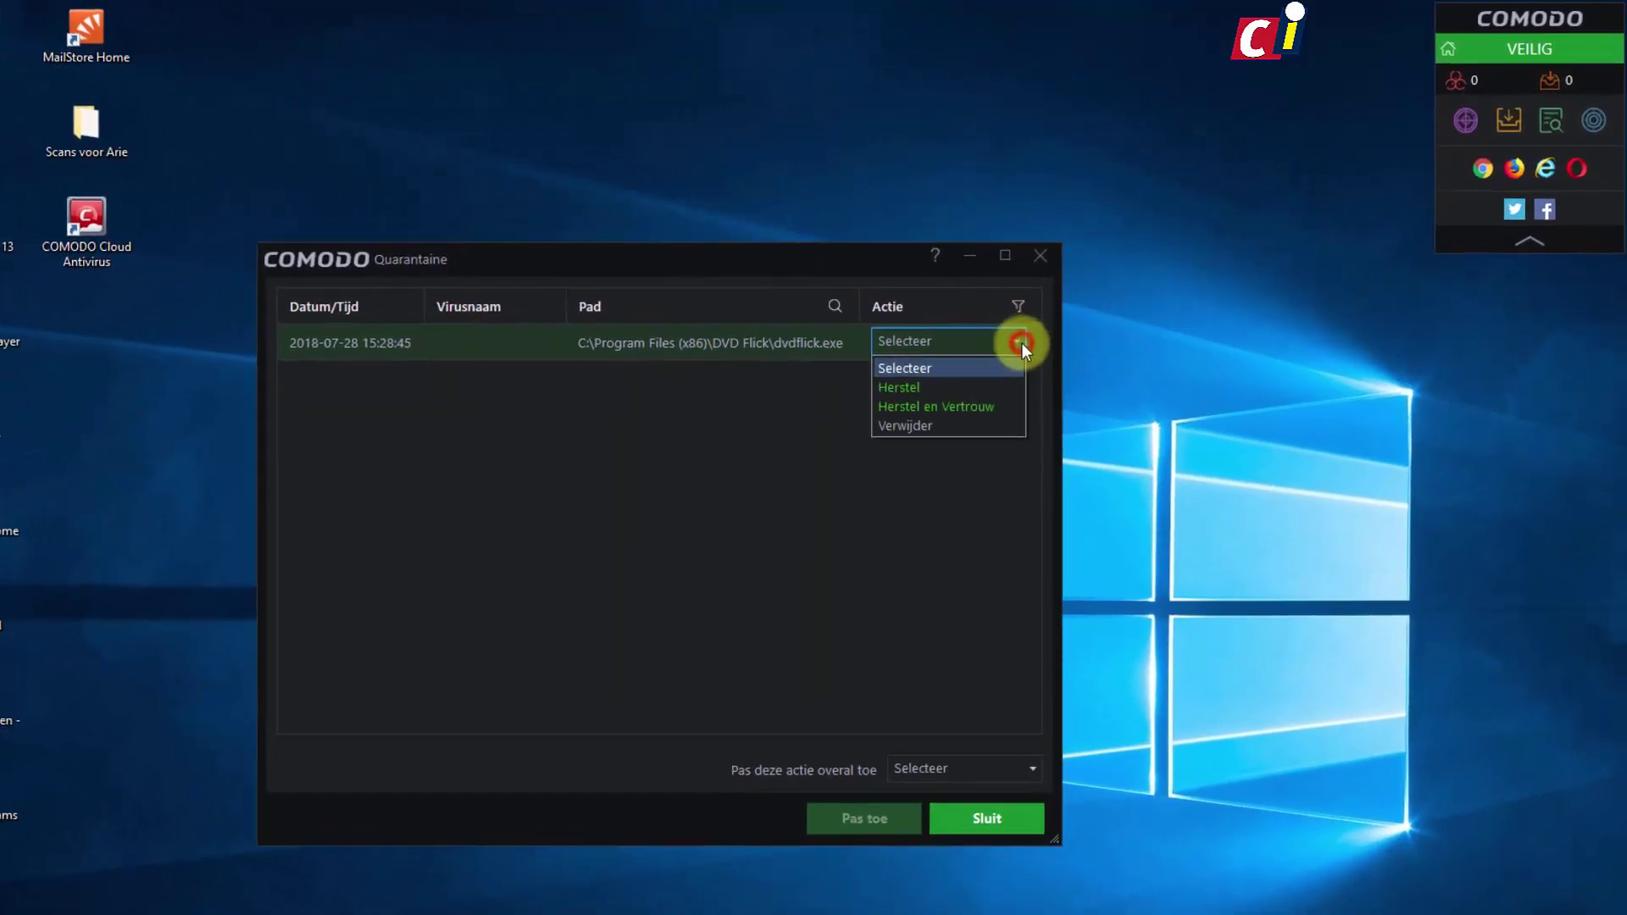
left_click(953, 410)
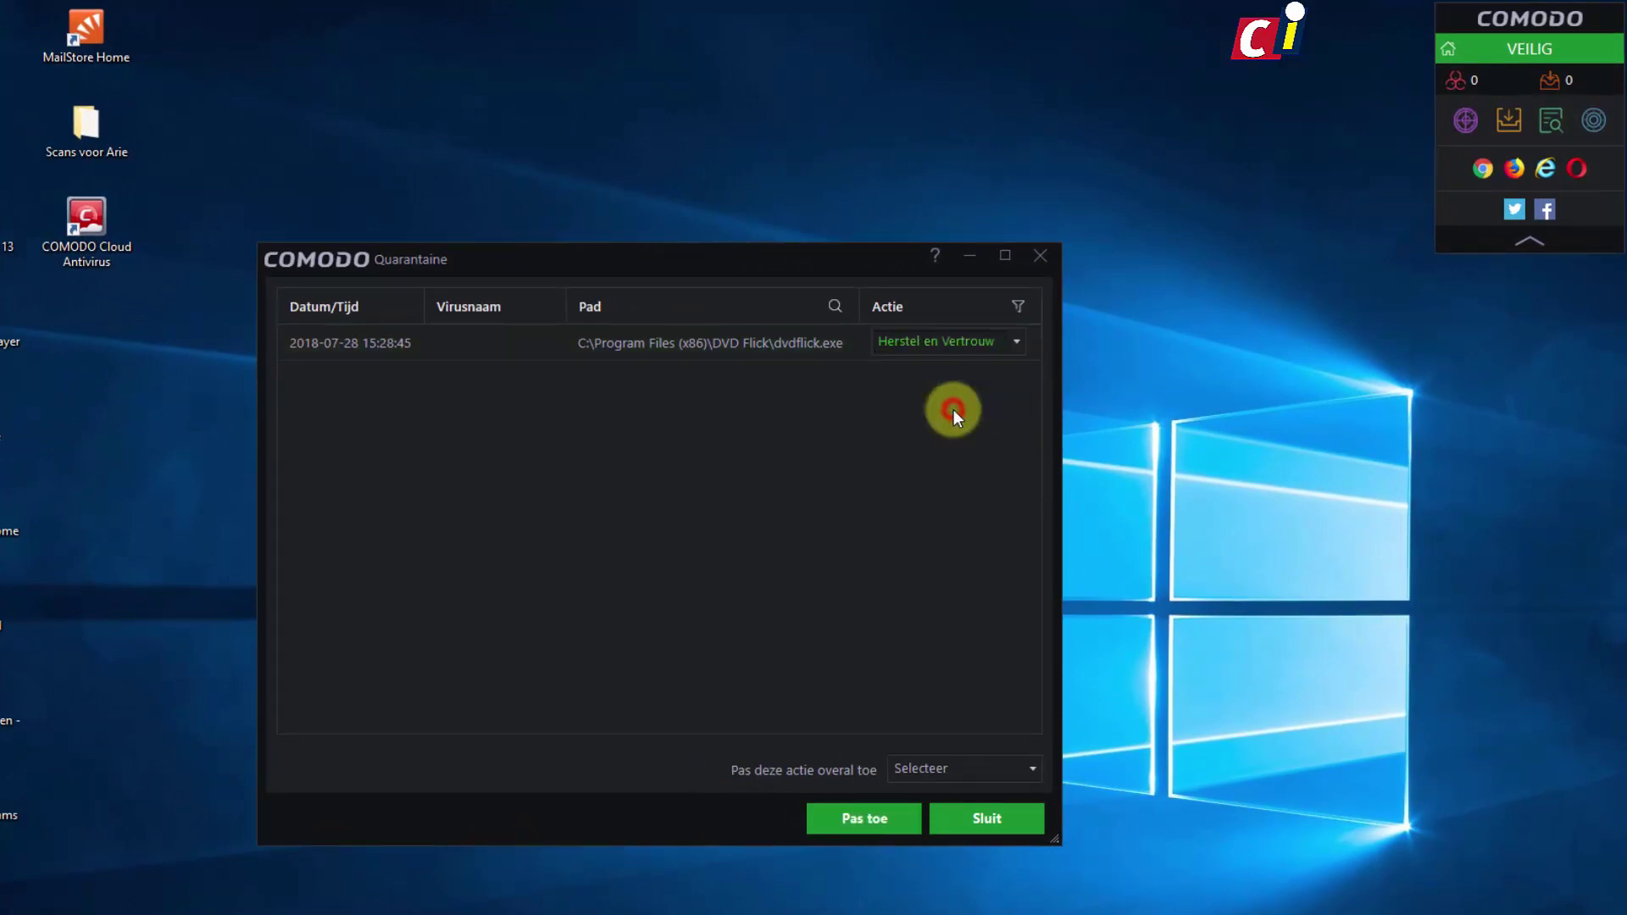
left_click(873, 819)
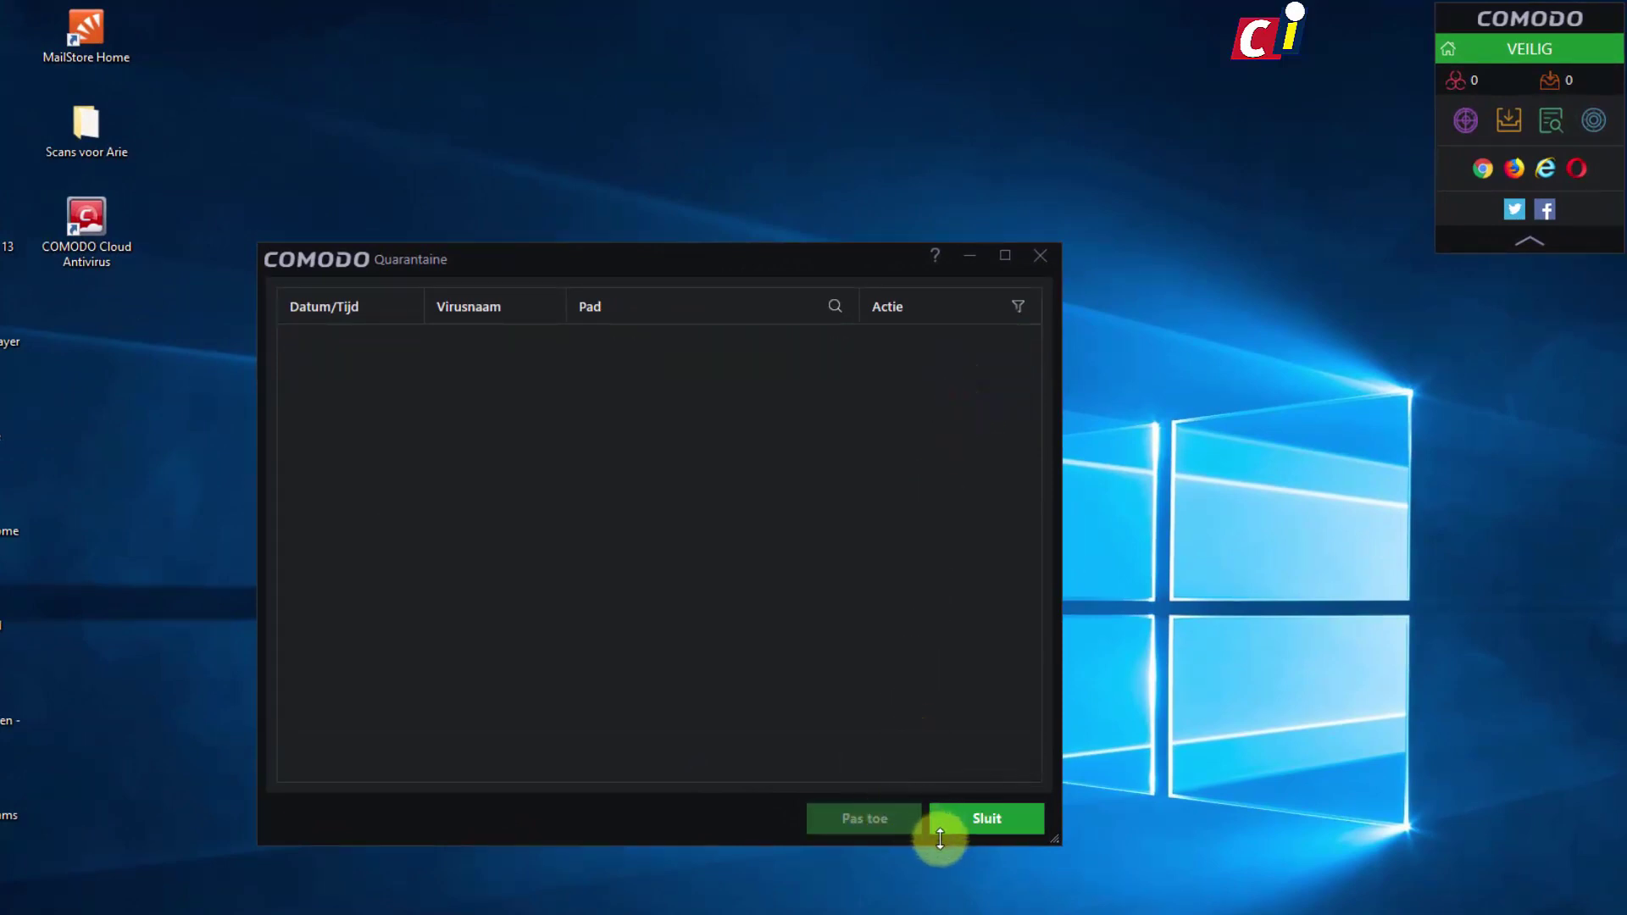
left_click(975, 827)
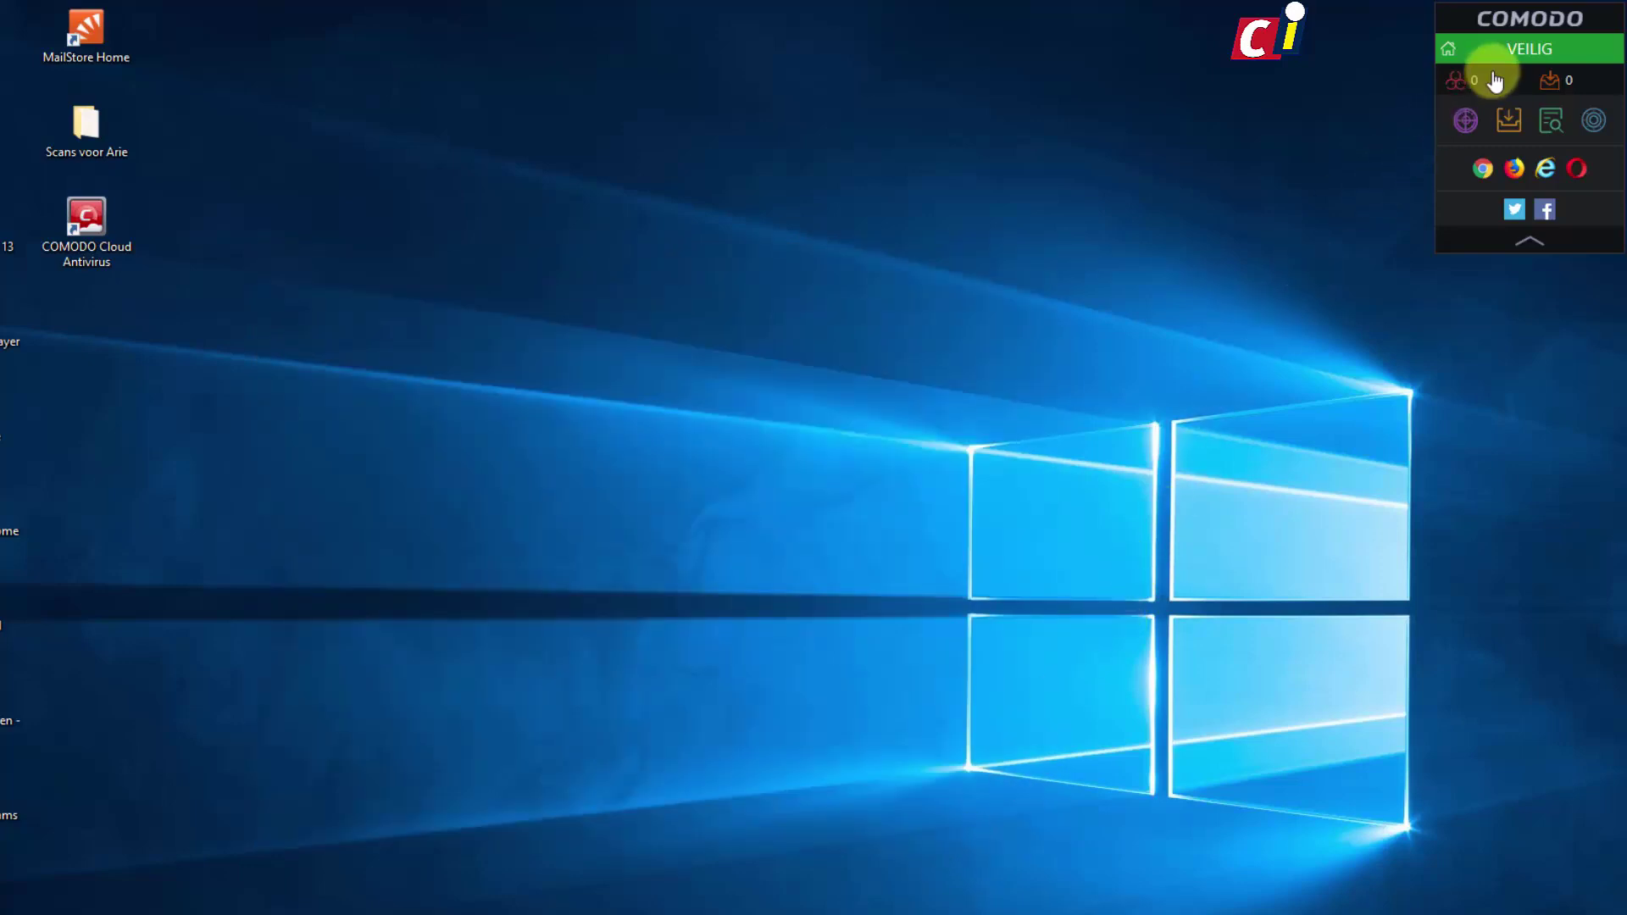
- Open the COMODO Cloud Antivirus main window and switch the real-time Antivirus and Zandbak protection each off and back on
left_click(1513, 49)
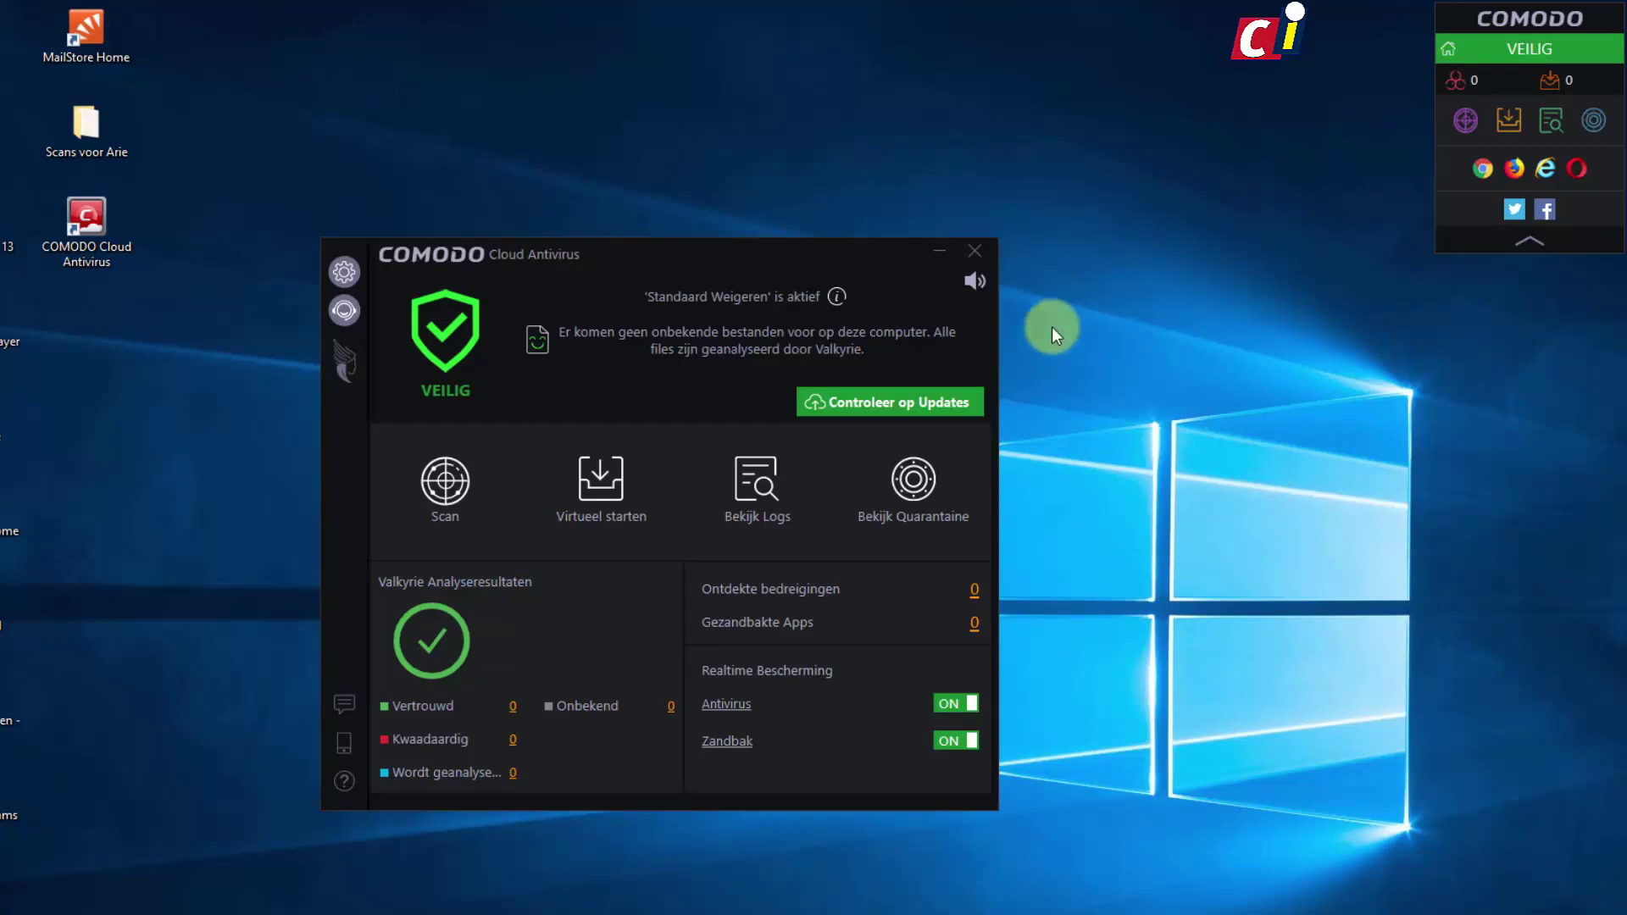
left_click(956, 703)
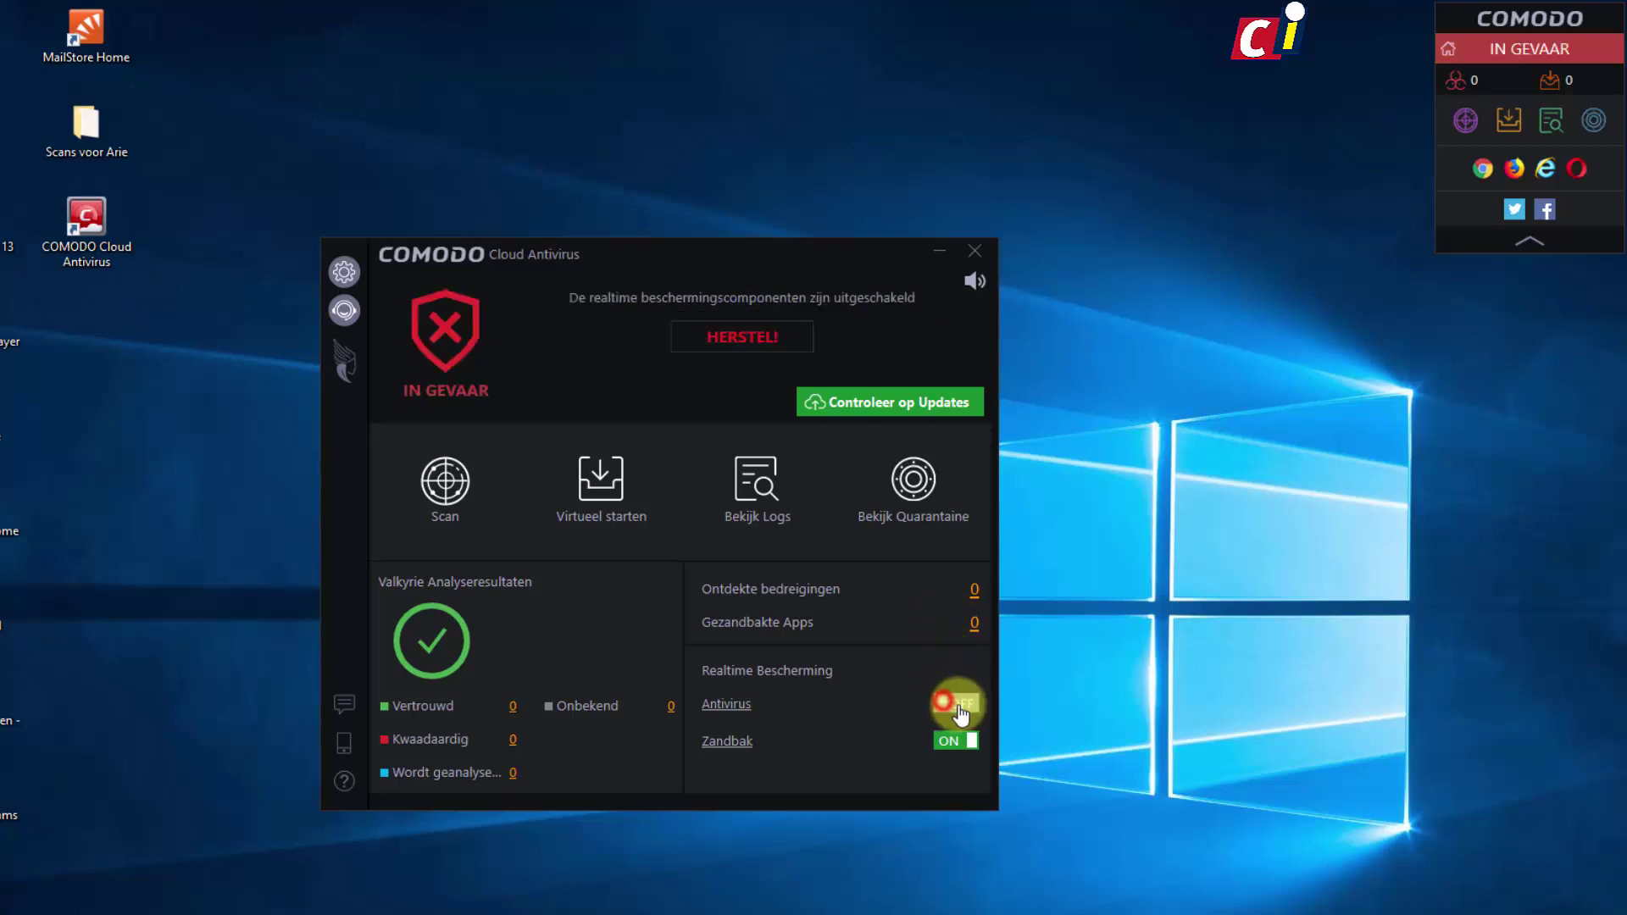
left_click(957, 710)
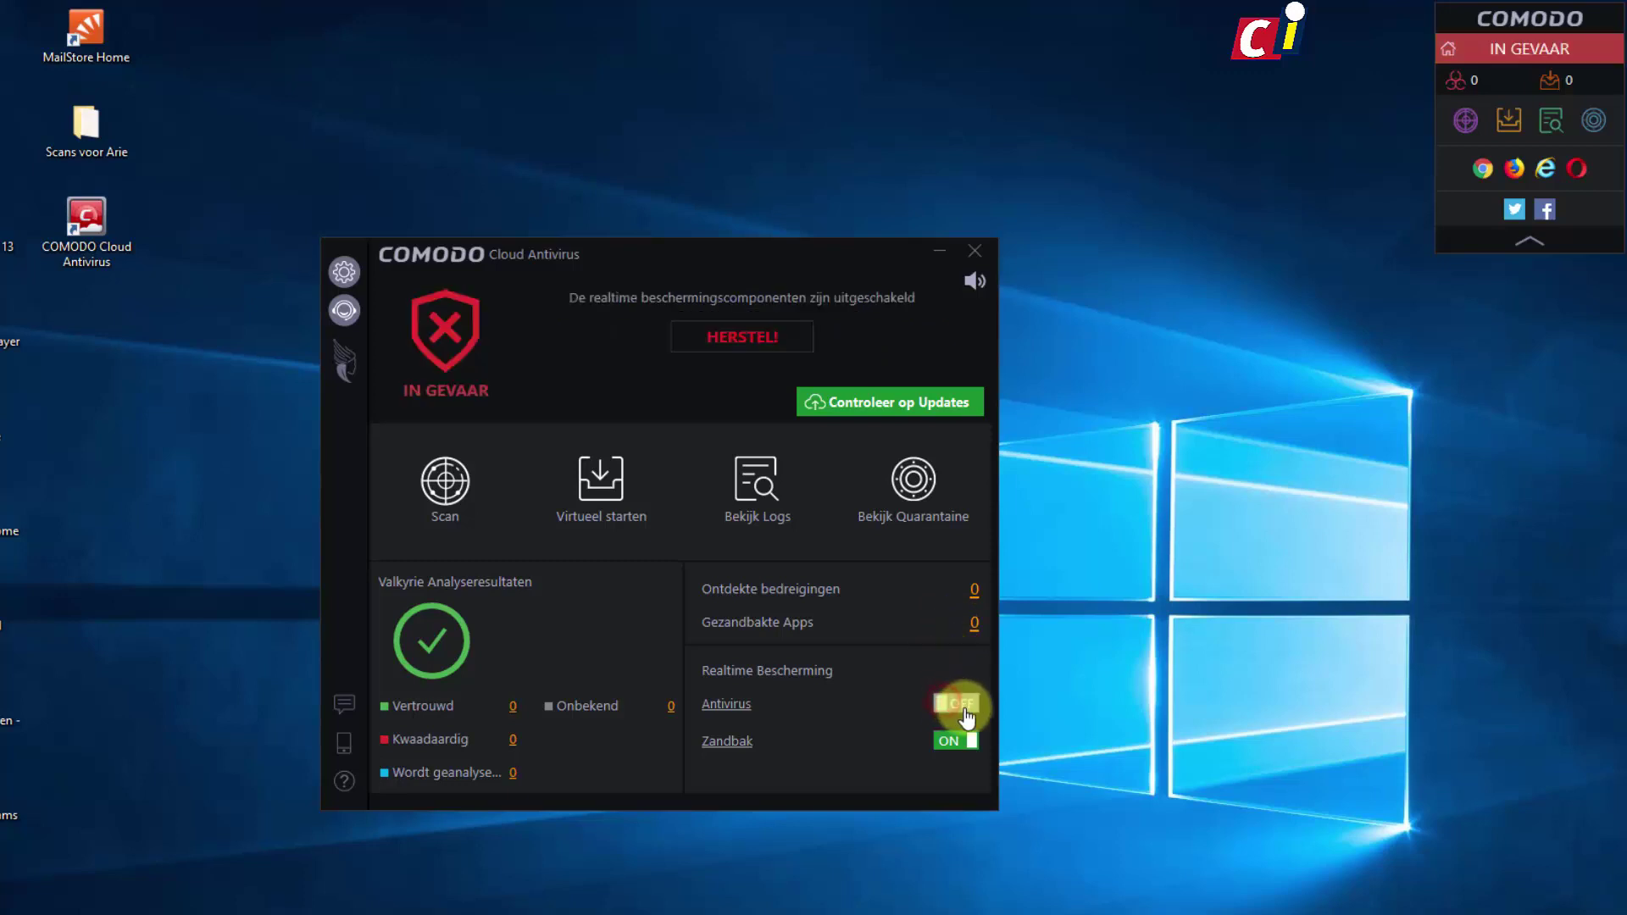
left_click(956, 744)
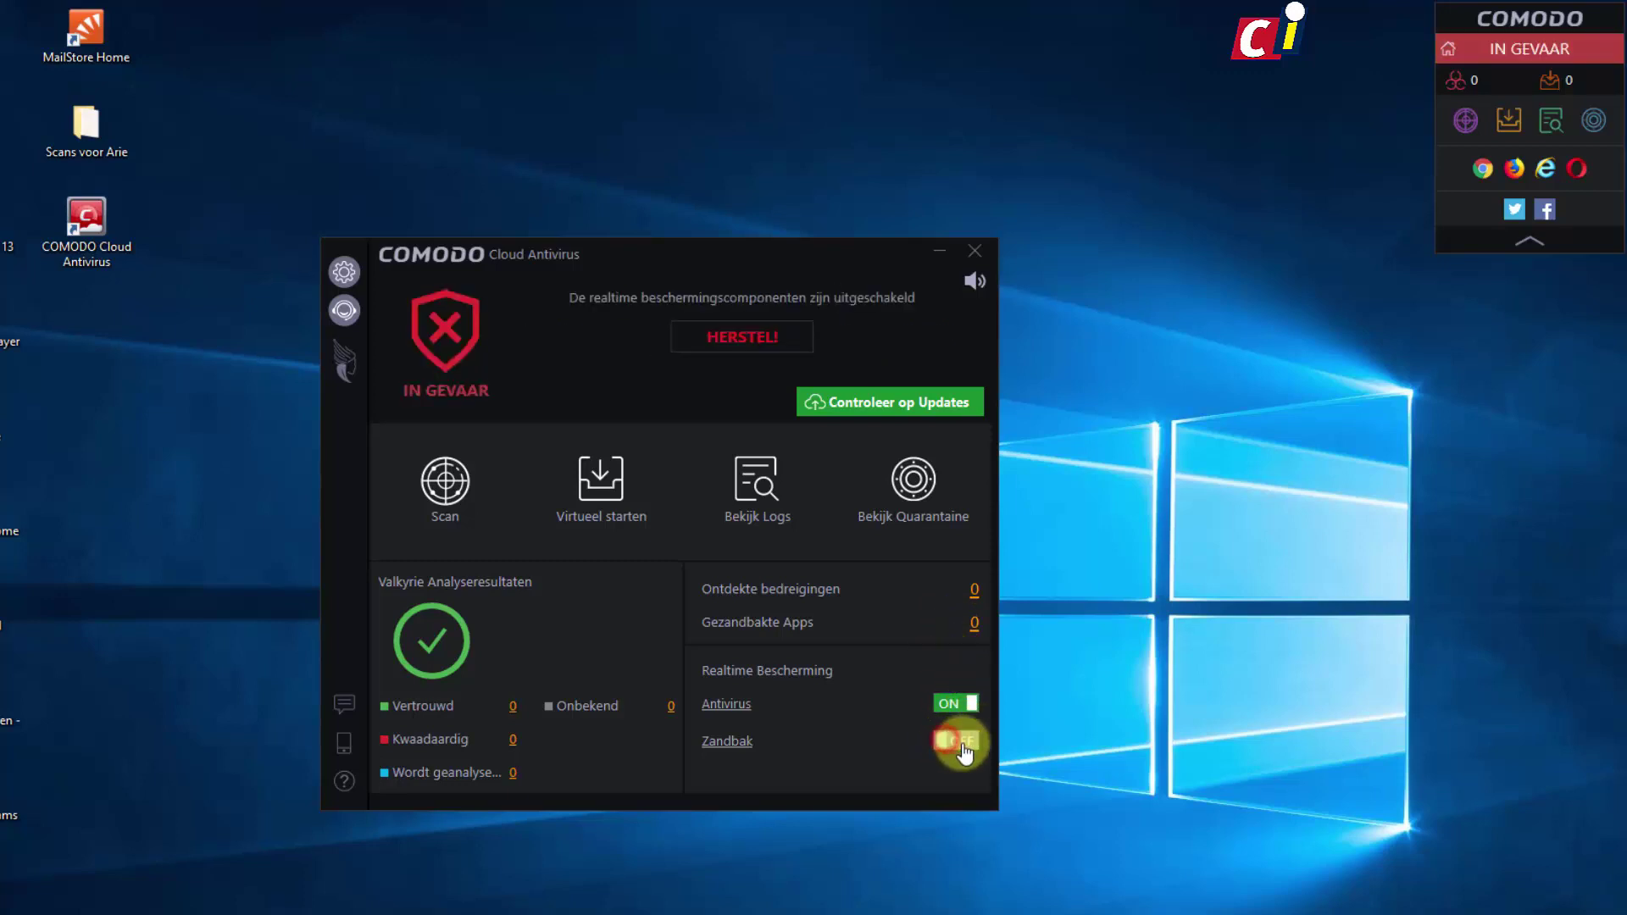
left_click(964, 750)
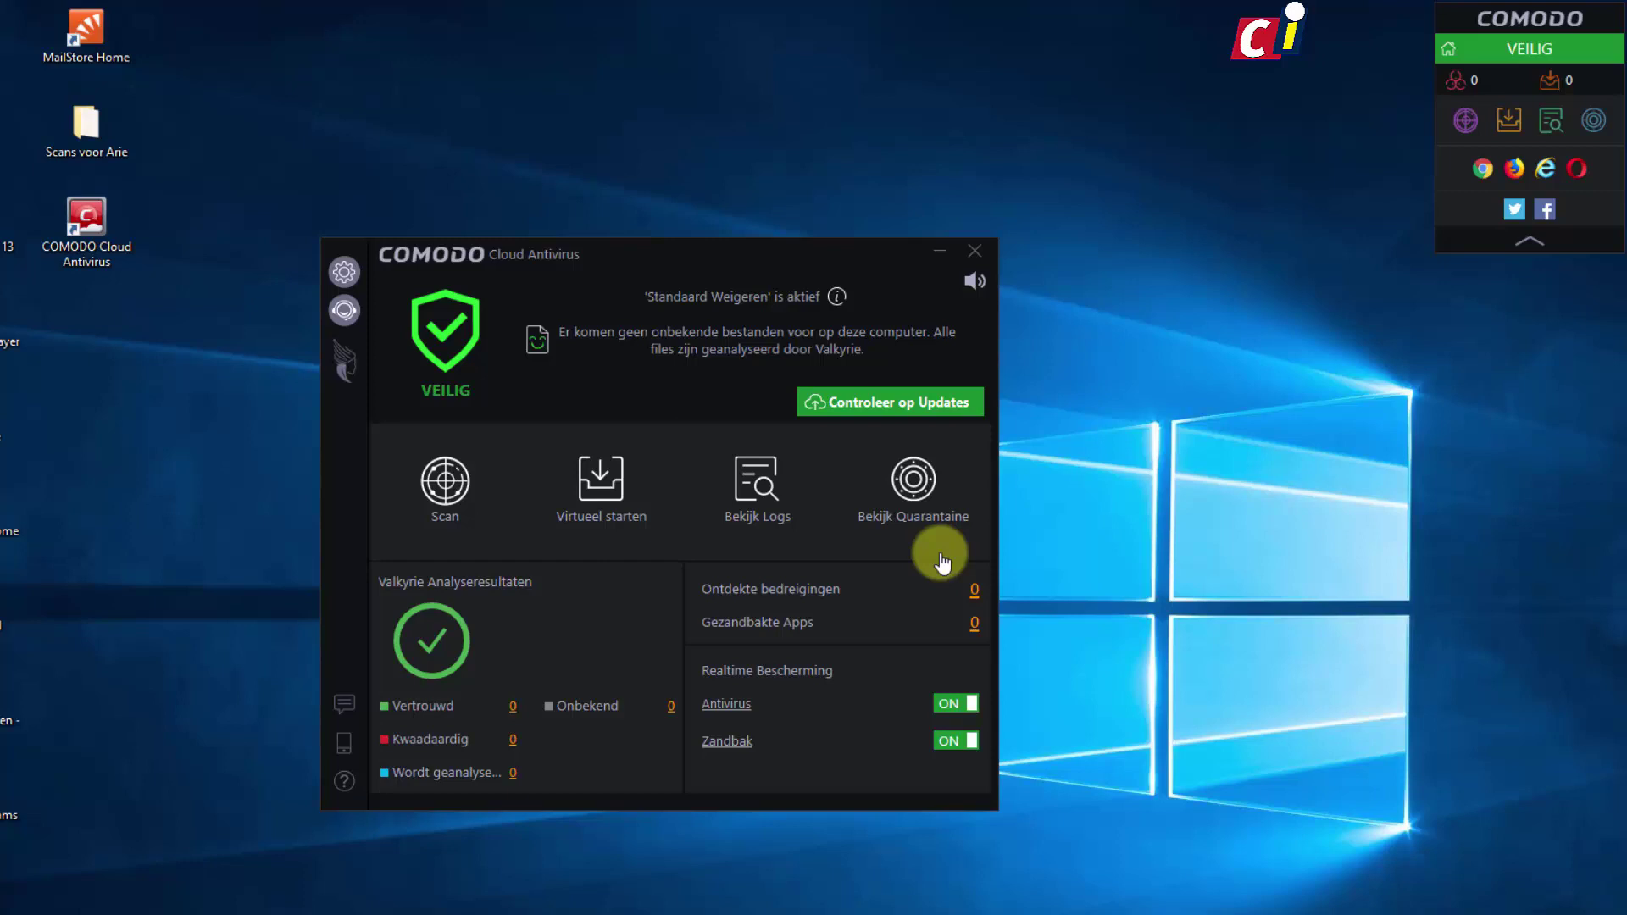
- Turn Game Modus on and off again in the main window
left_click(974, 280)
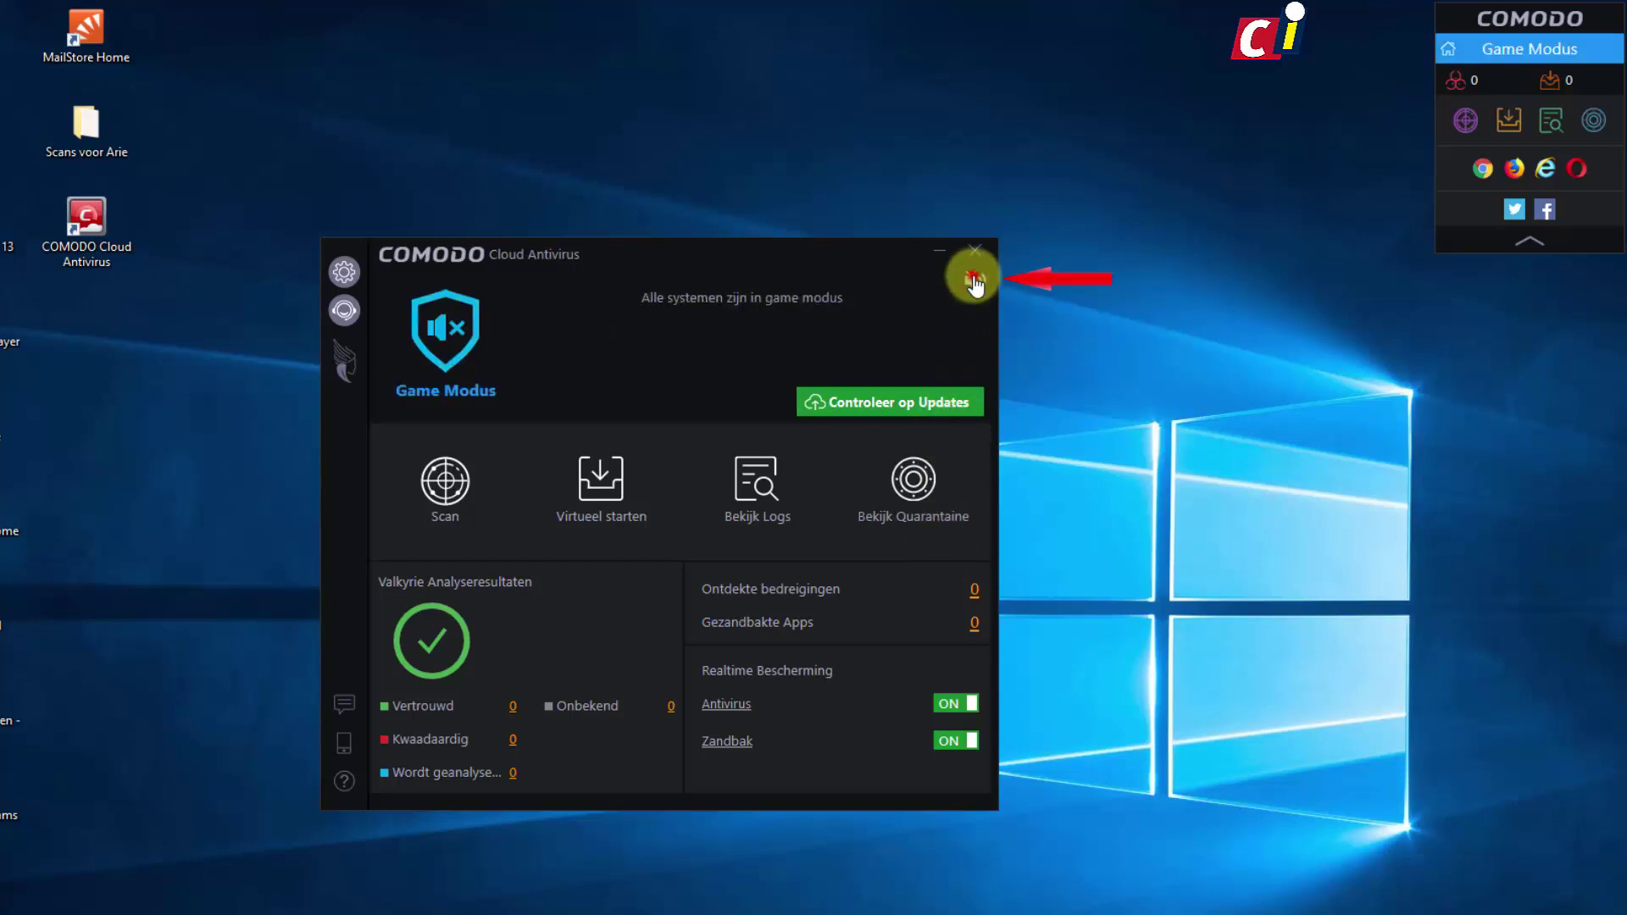
left_click(974, 281)
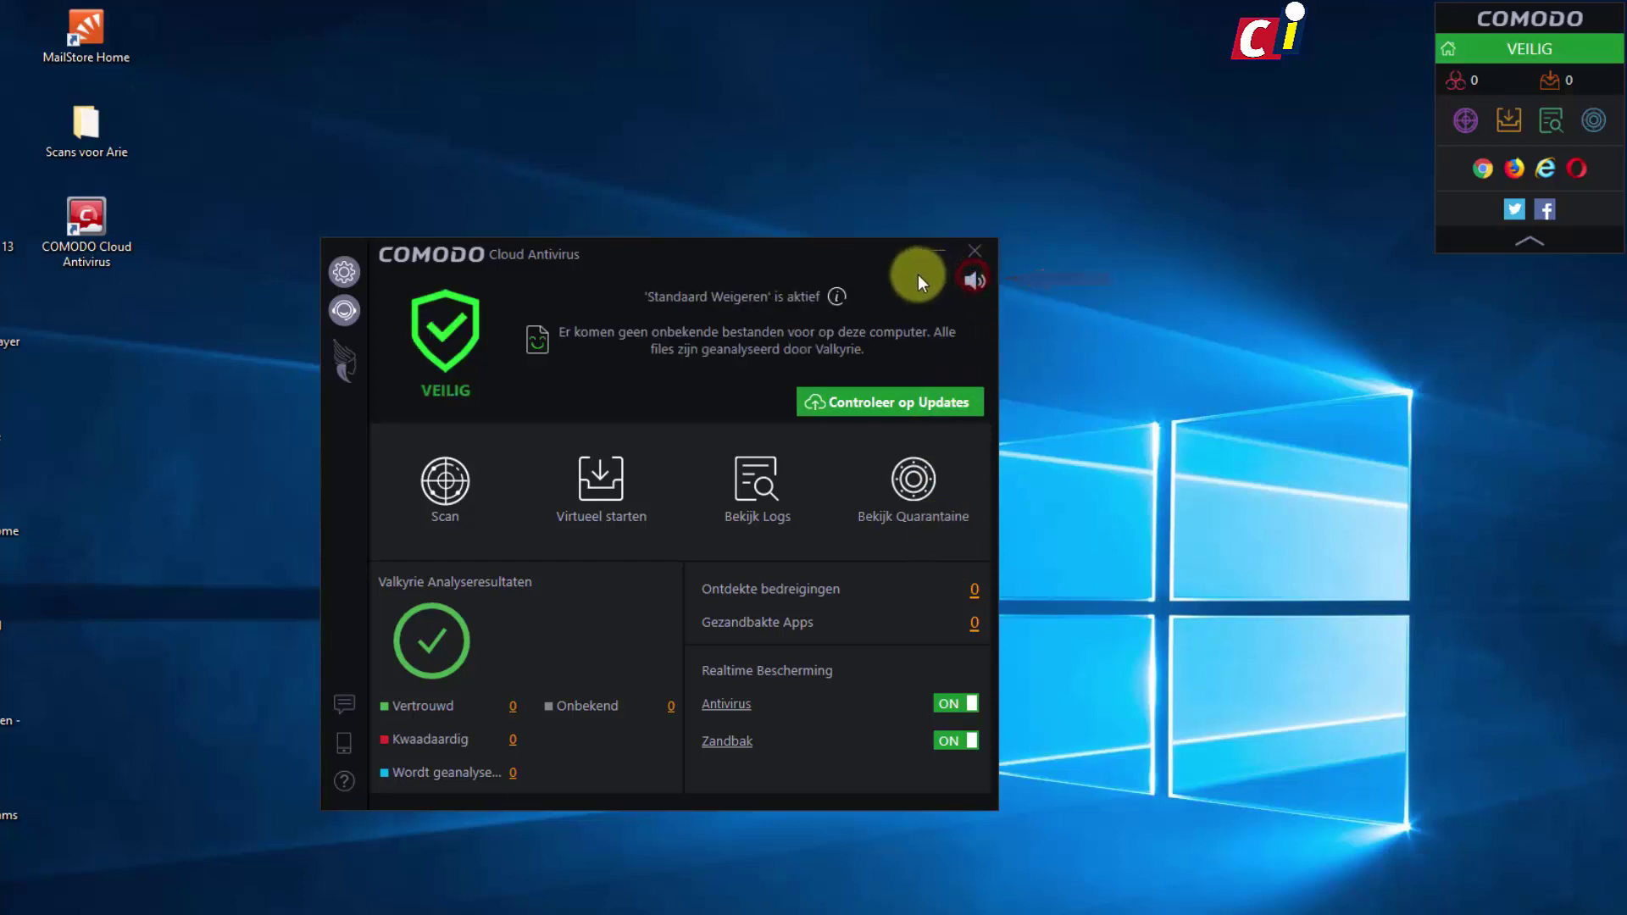
- Open the program settings, enable Activeer wachtwoordbescherming, view the Zet wachtwoord dialog without setting a password, and disable the protection again
left_click(344, 273)
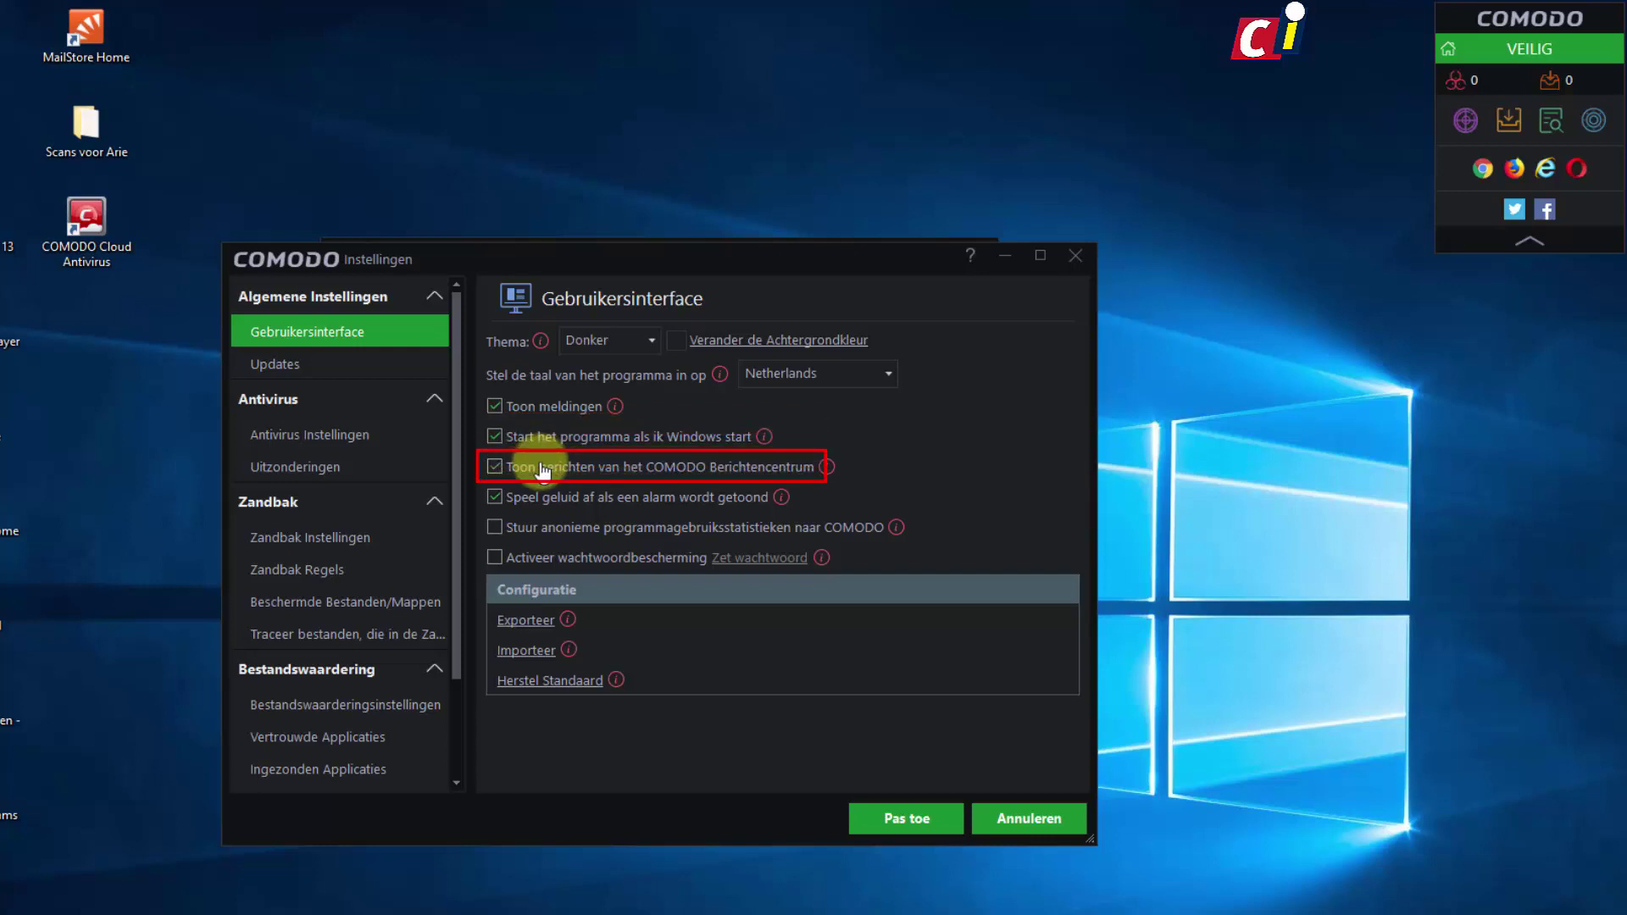
left_click(495, 556)
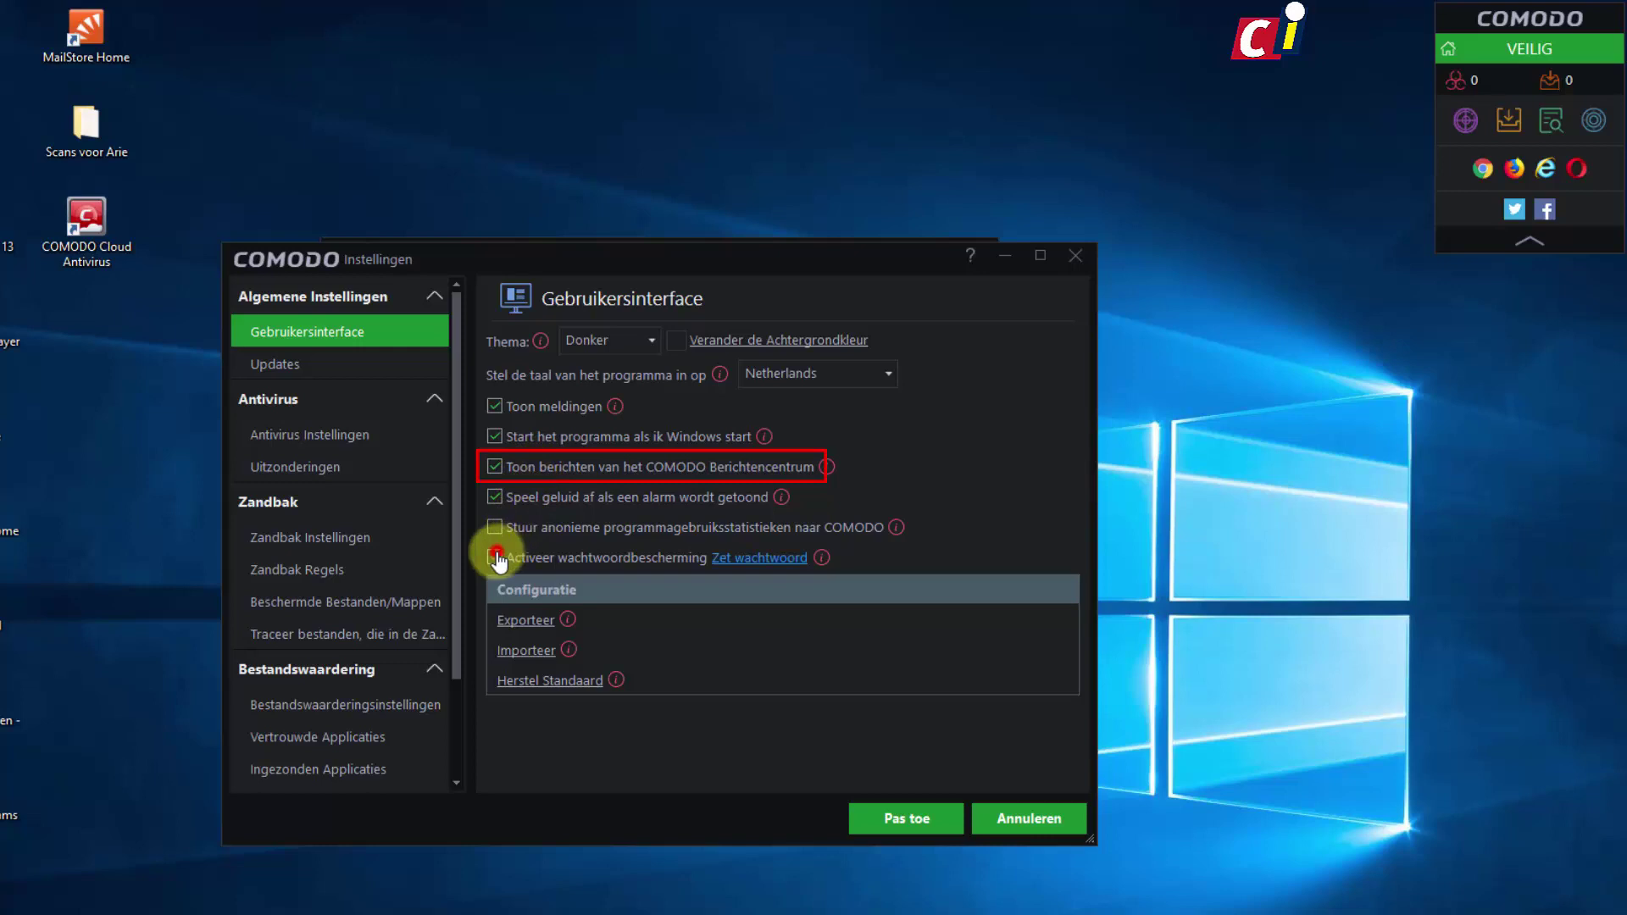
left_click(735, 561)
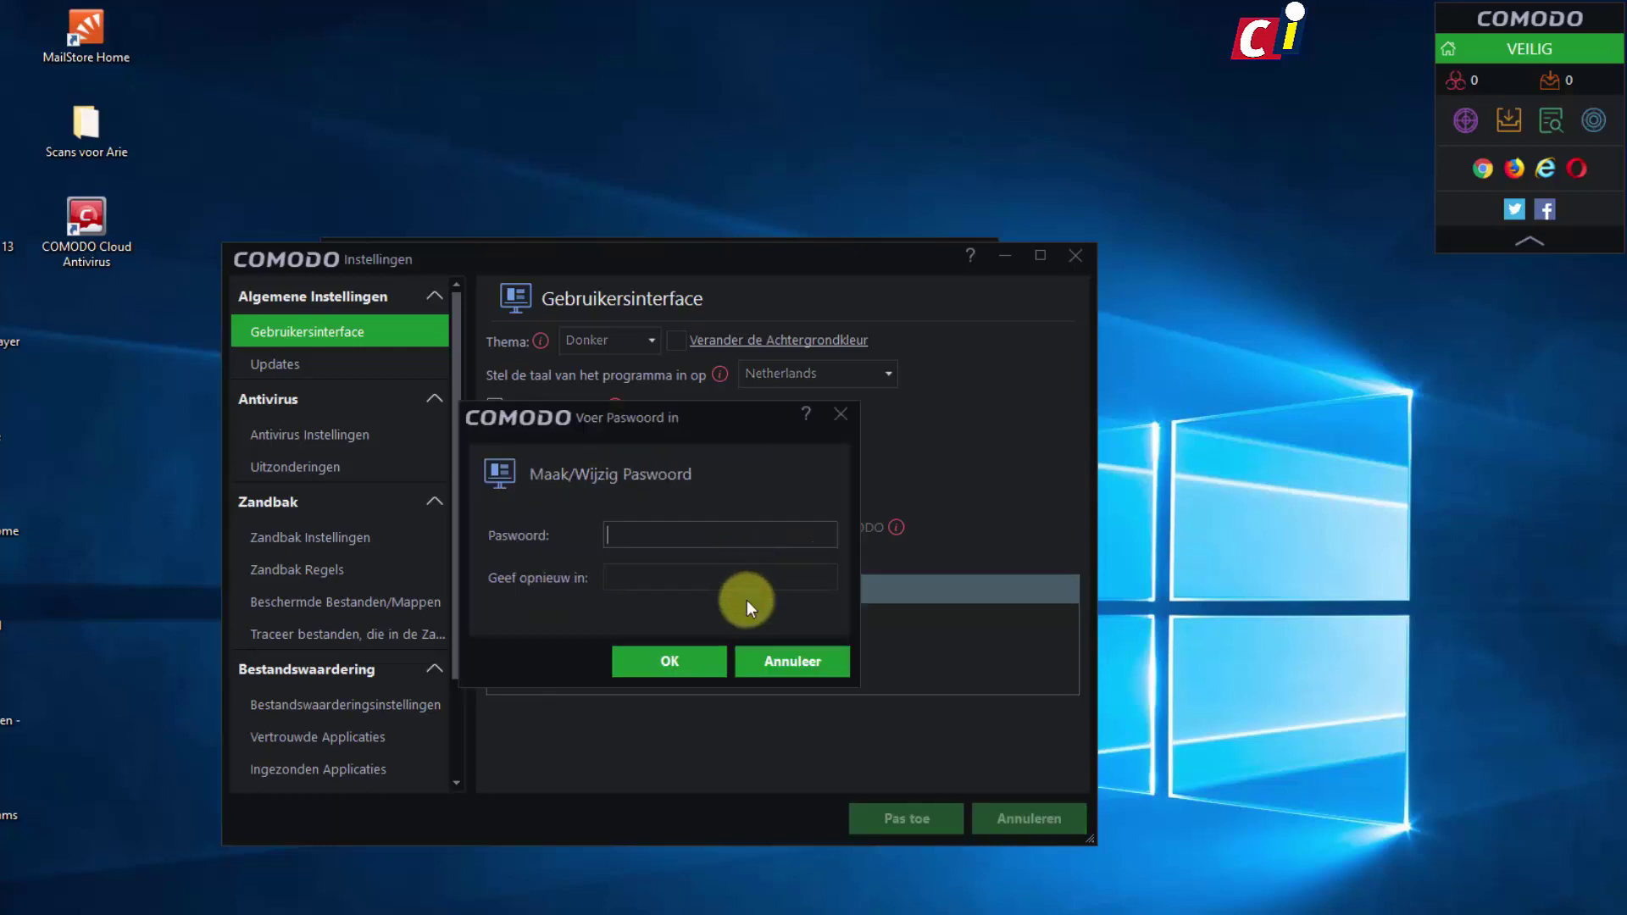
left_click(775, 660)
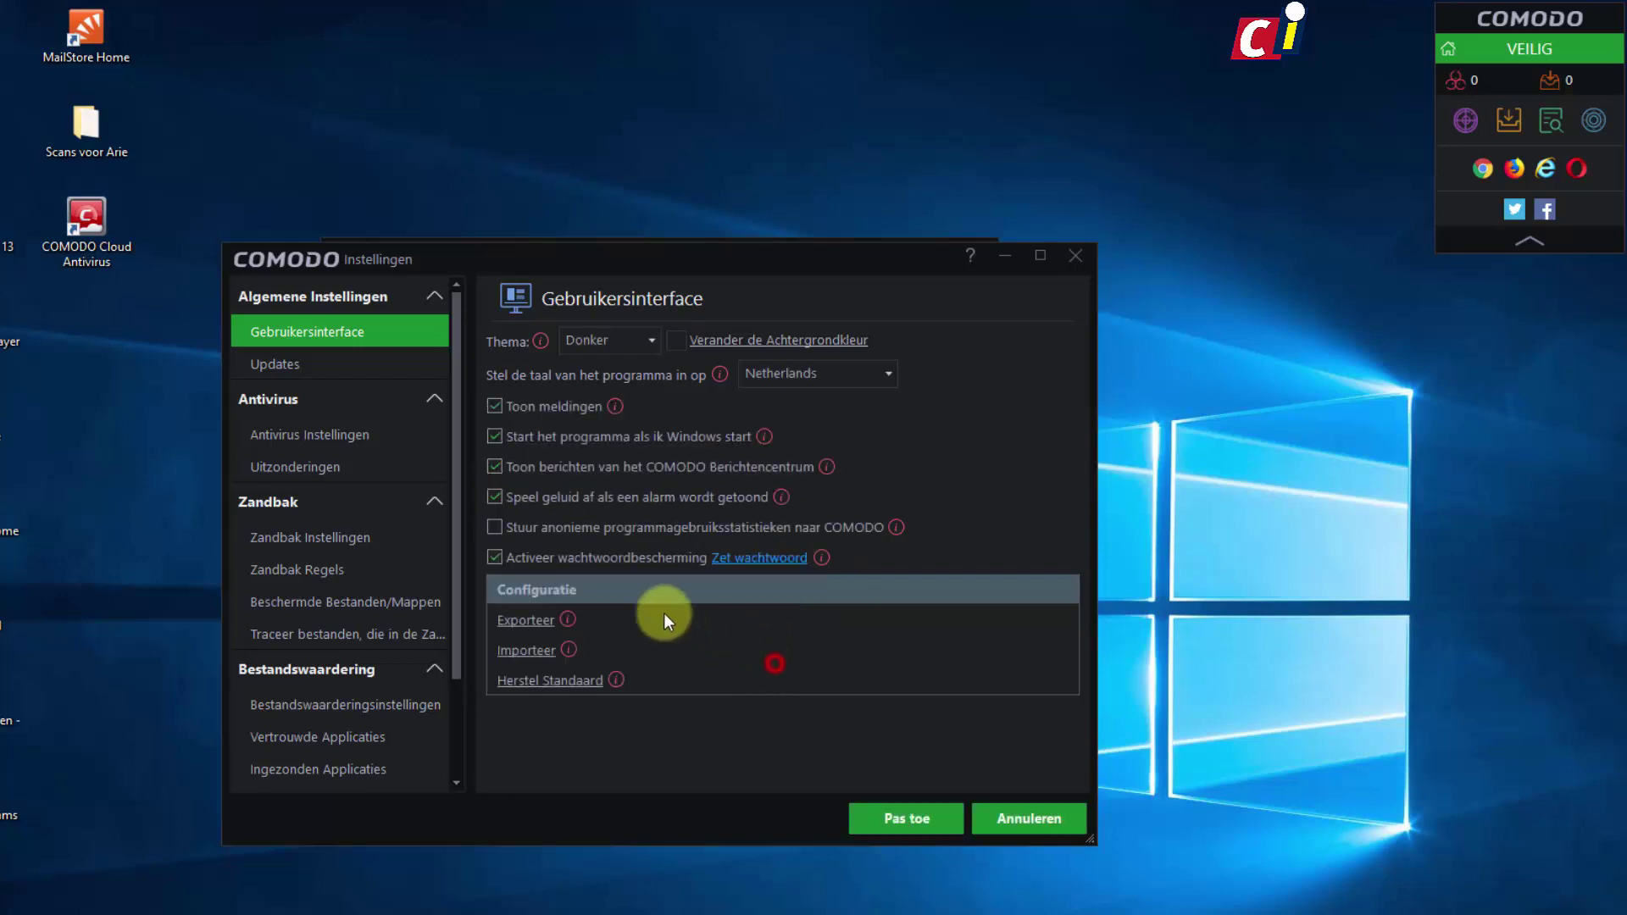
left_click(496, 557)
- Show the Zandbak Instellingen and switch the Schakel Auto-Zandbak in option off and back on
left_click(349, 537)
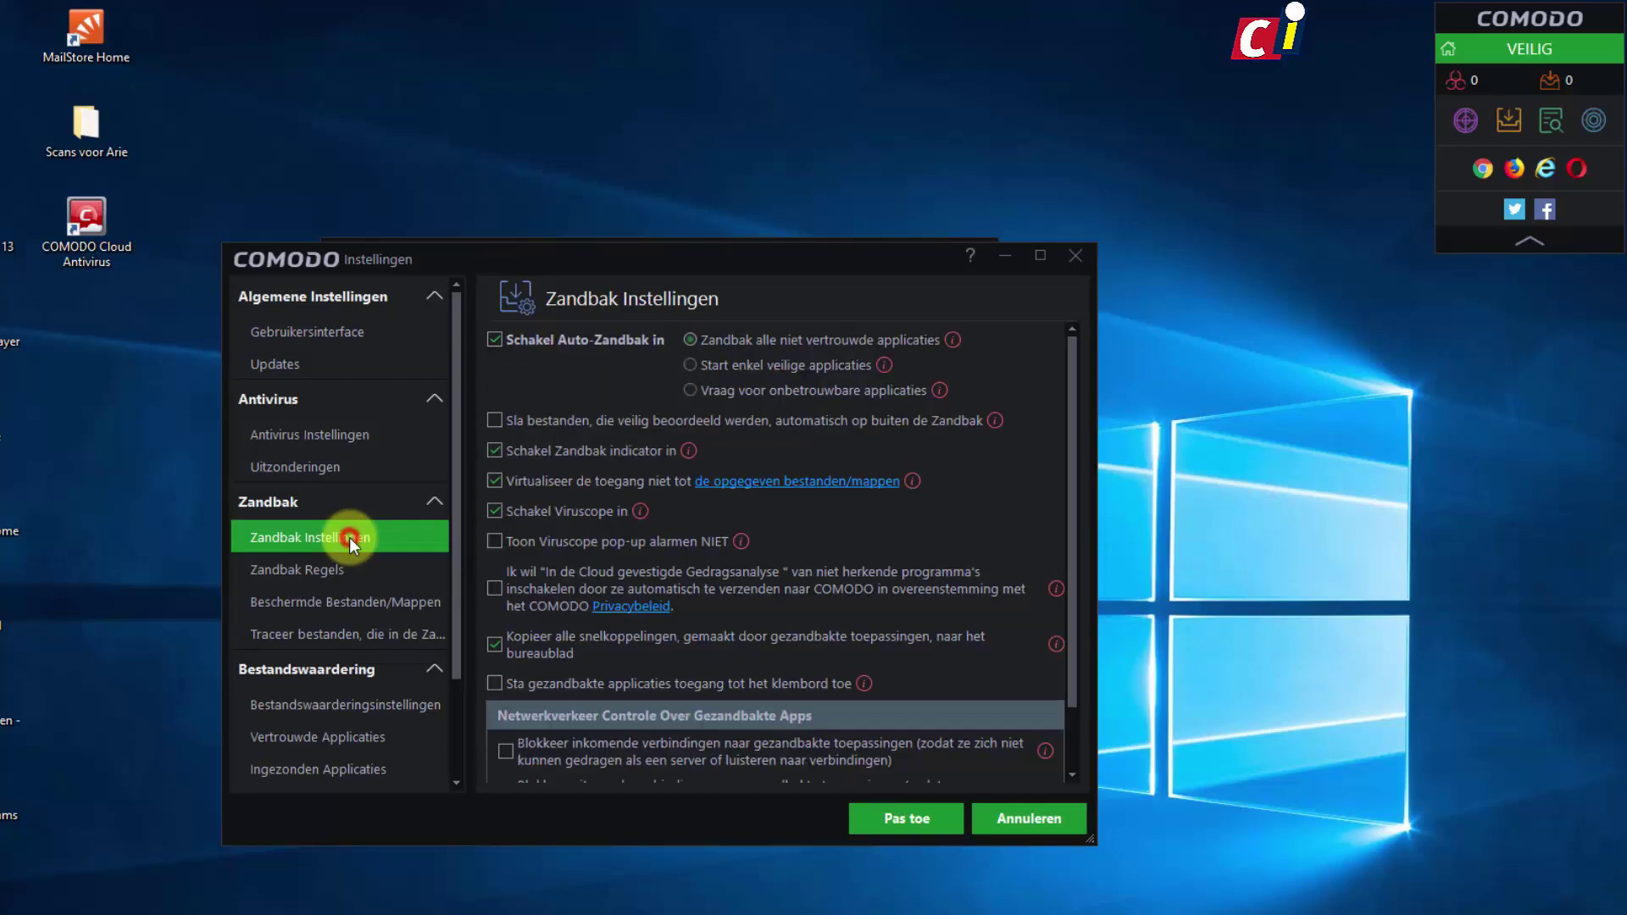
left_click(494, 340)
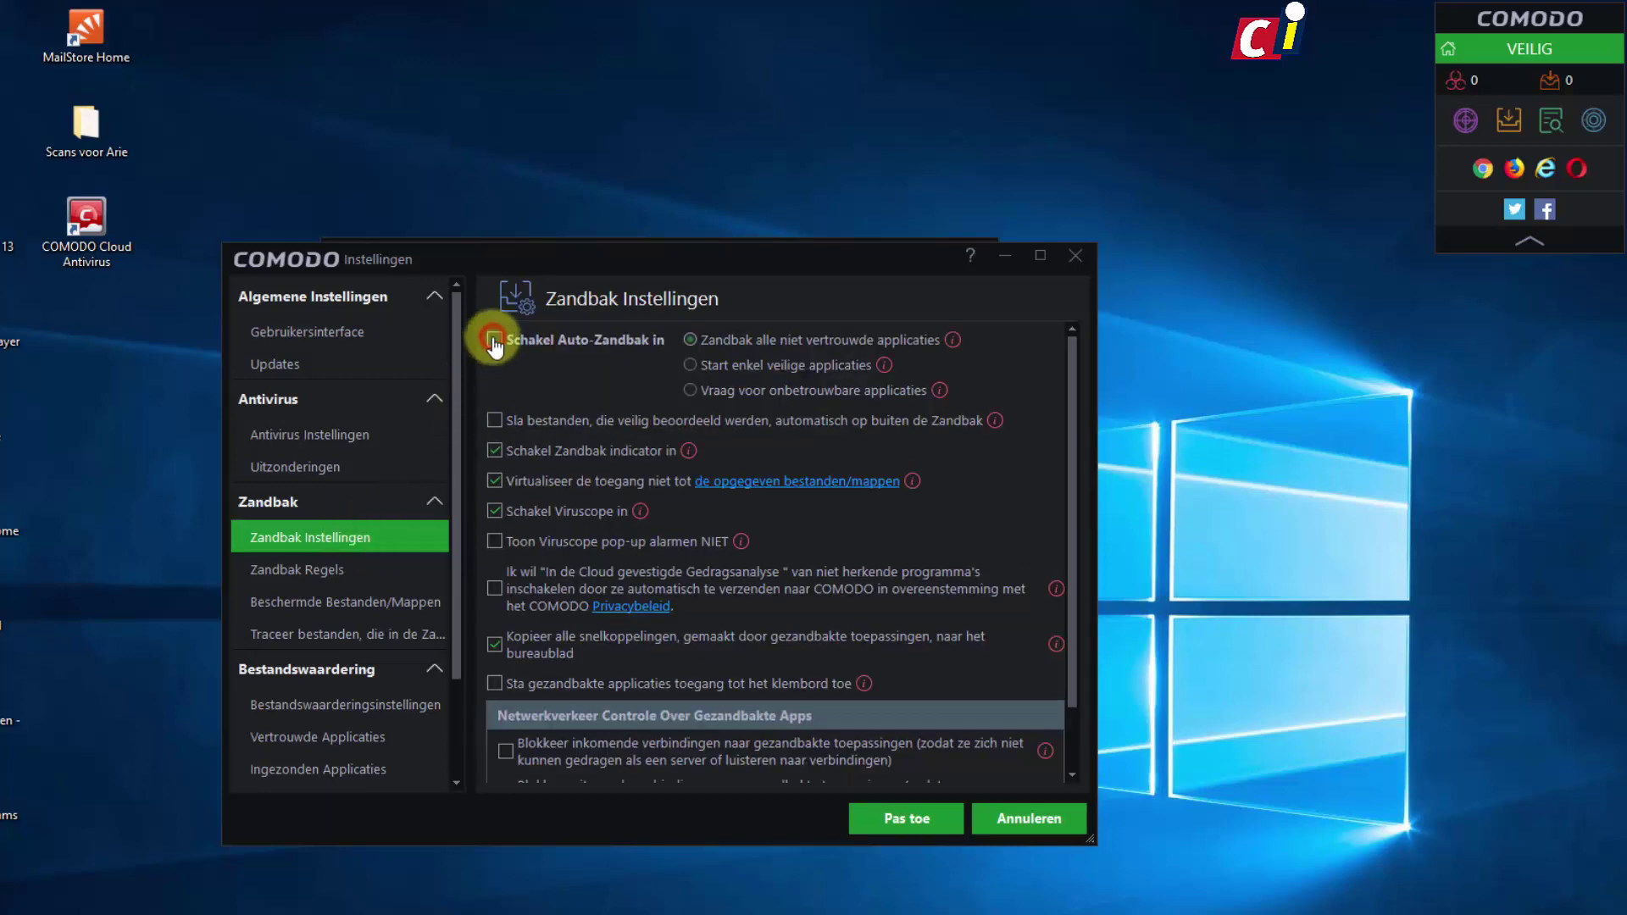
left_click(495, 342)
- View the file extensions traced in the Zandbak and the dialog for adding new file types, closing it without adding one
left_click(364, 633)
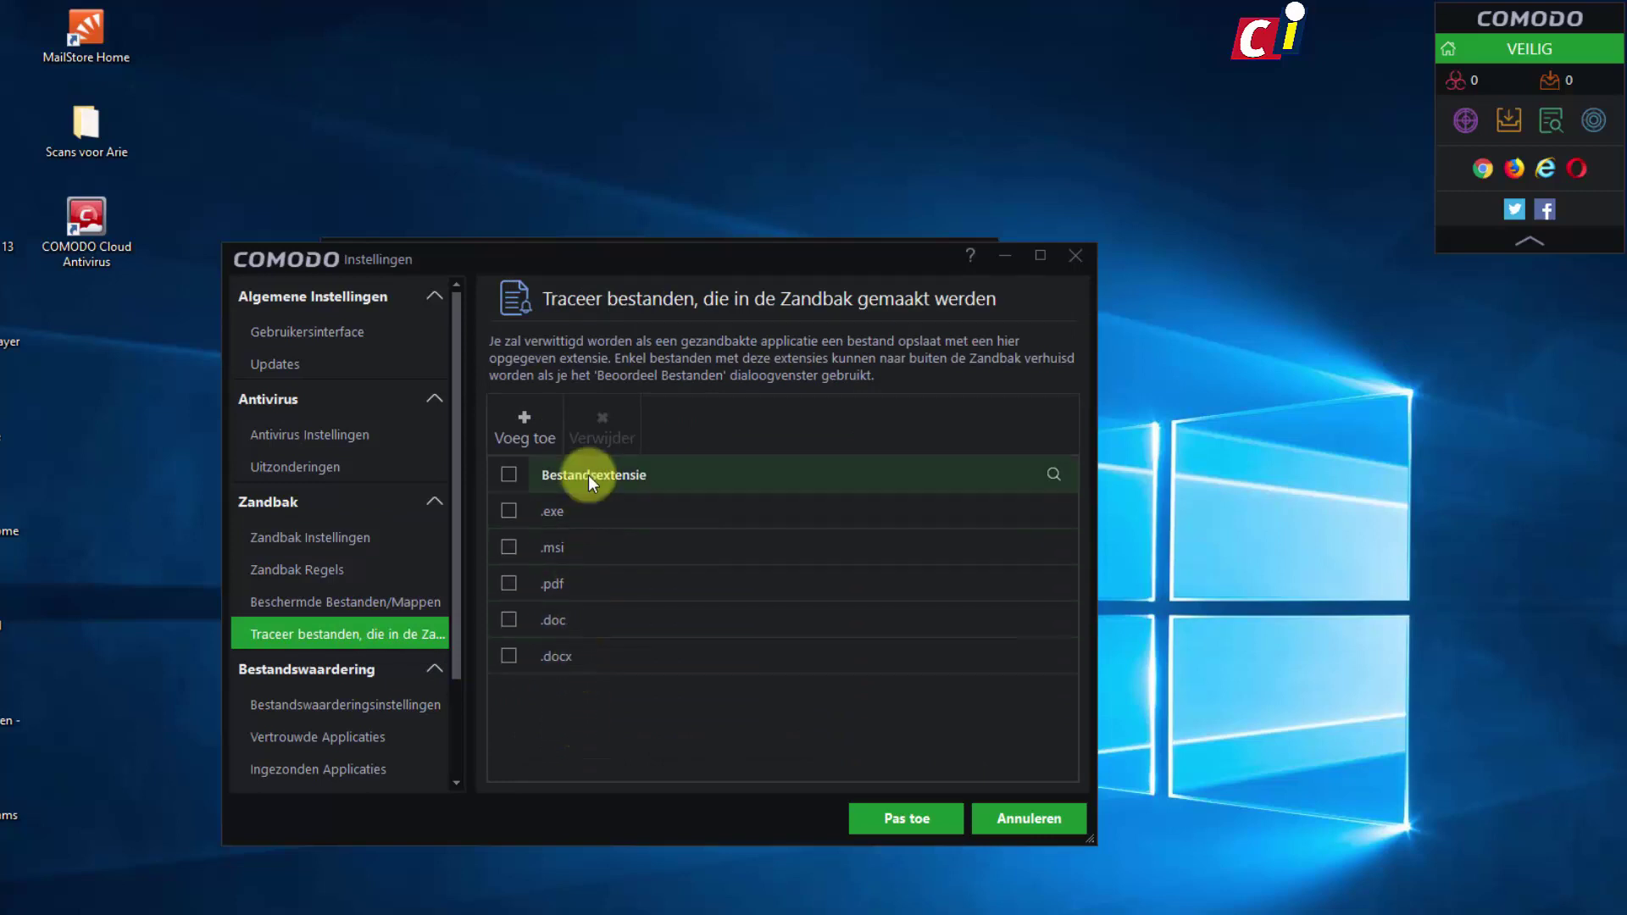
left_click(534, 432)
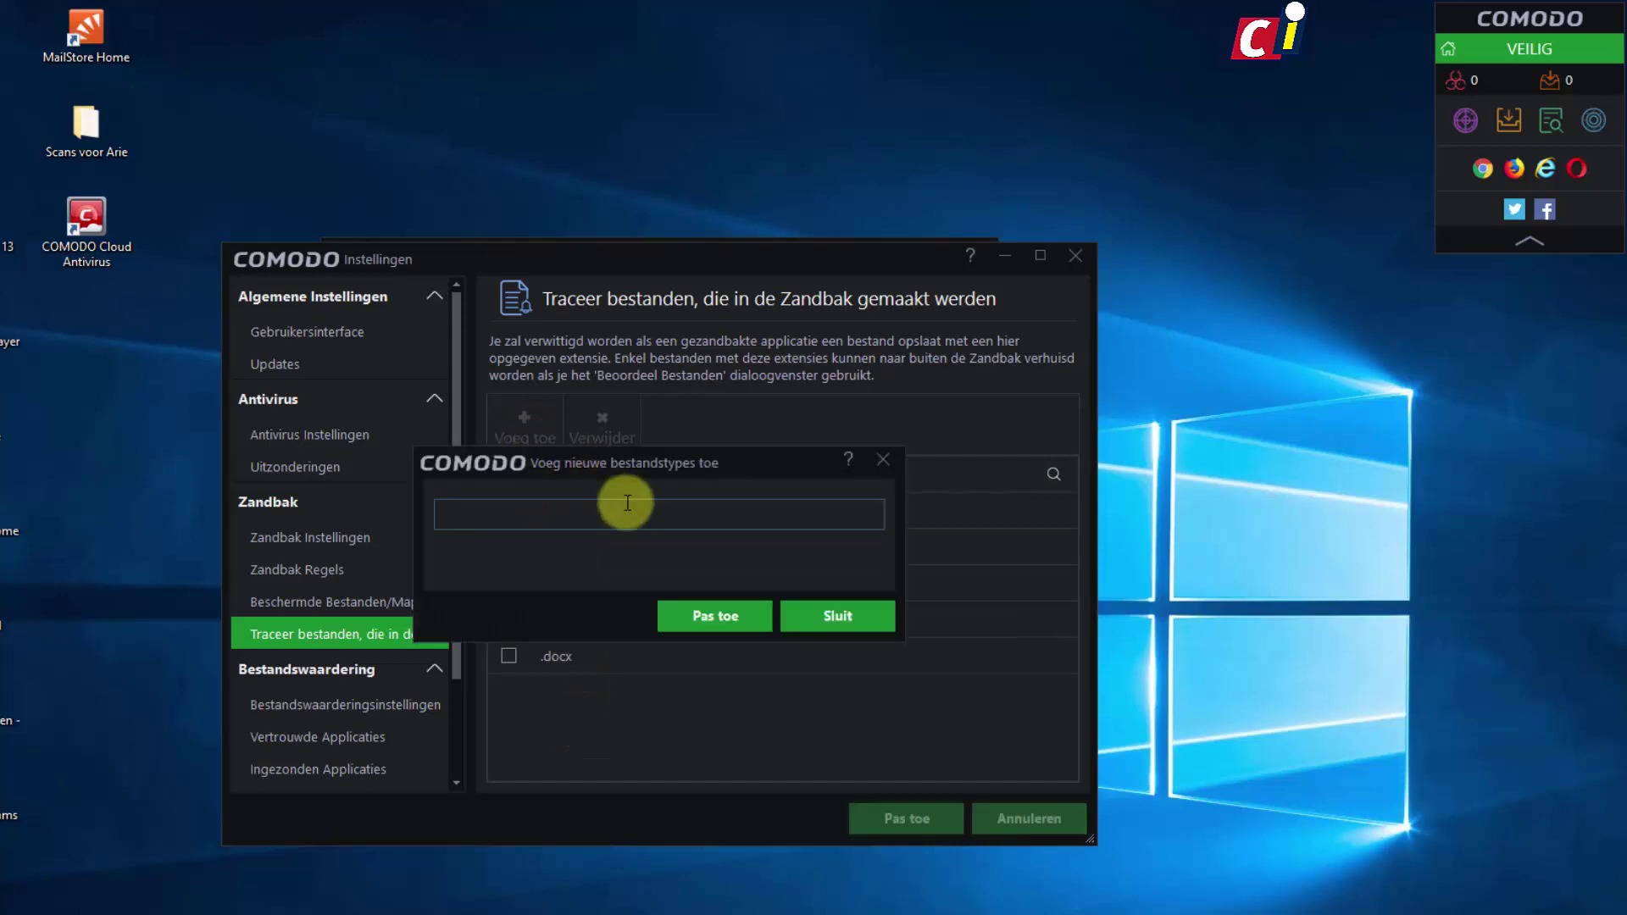
left_click(837, 624)
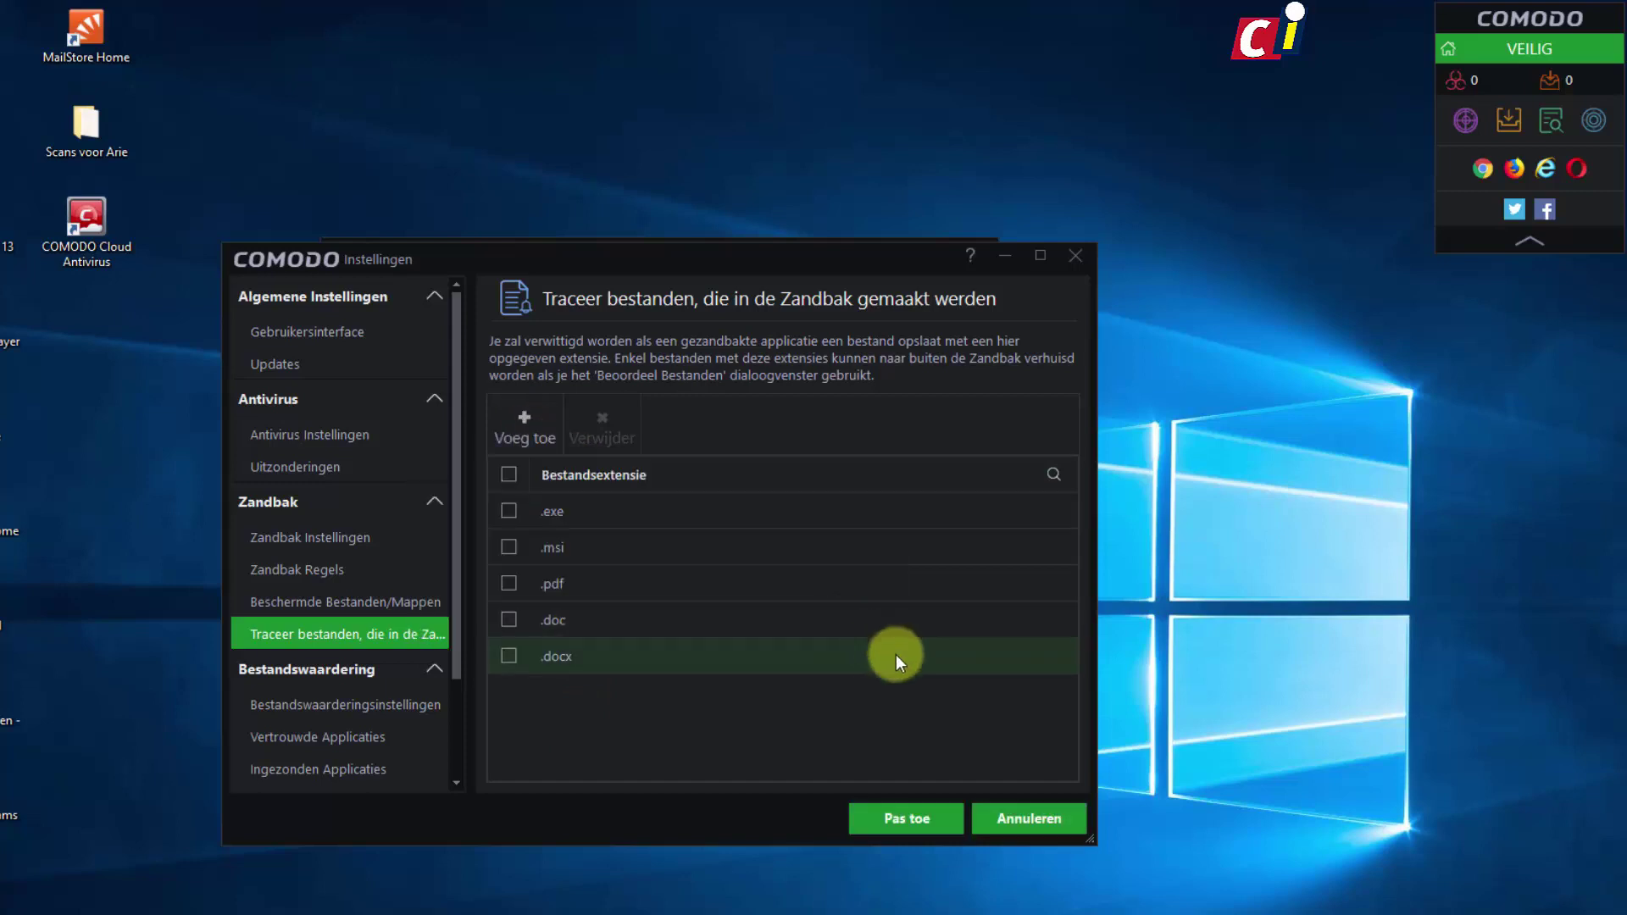